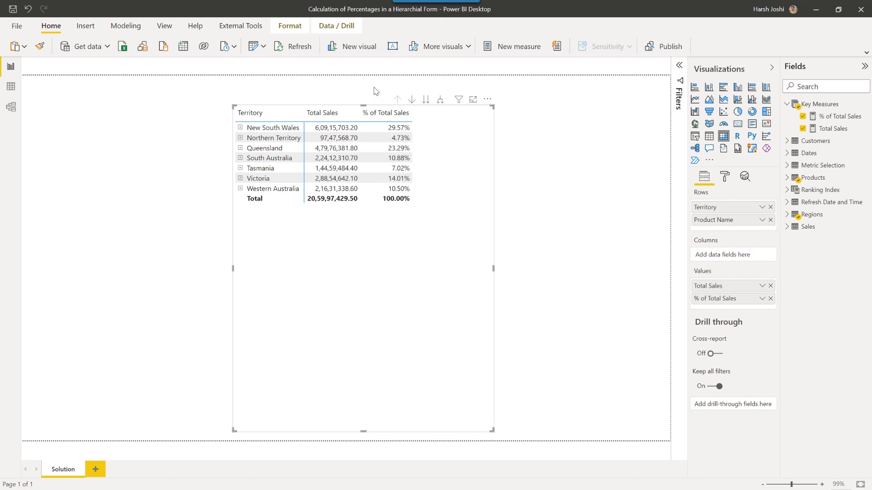
- Nudge the matrix into place and expand every territory one level to list its products
left_click_drag(376, 91, 358, 87)
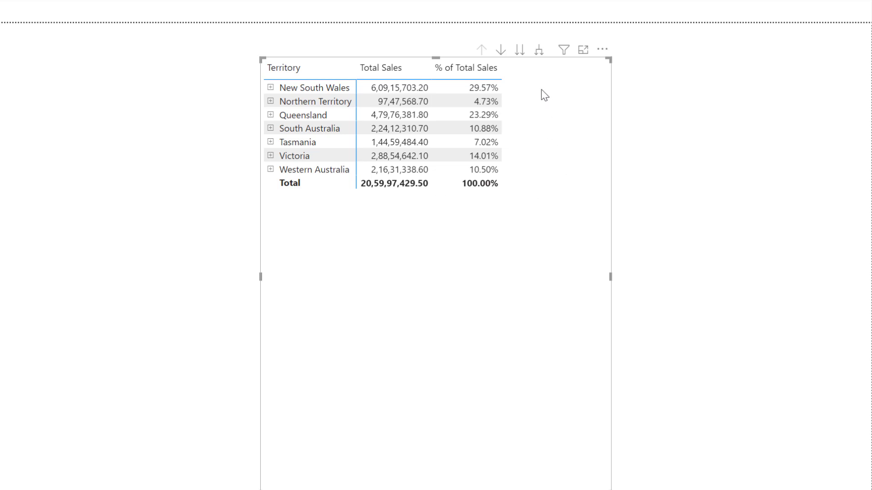
left_click(539, 51)
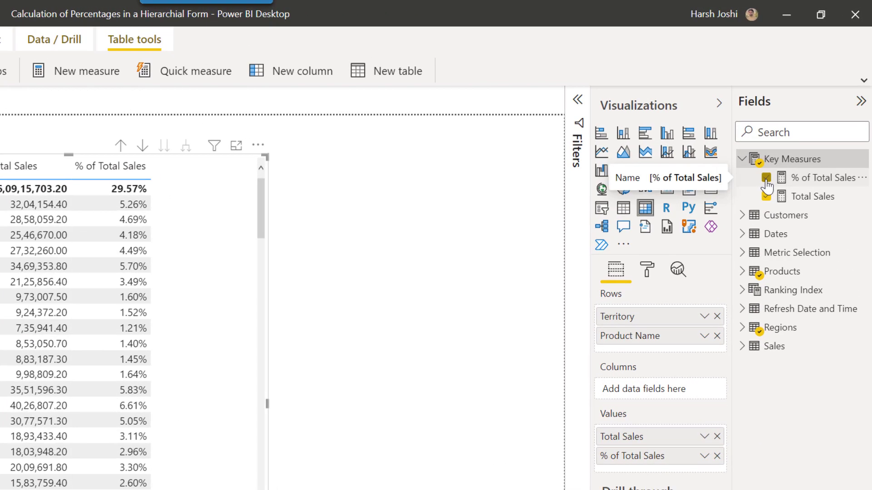
- Remove % of Total Sales from the matrix and start a new measure named '% of Total Sales - 2'
left_click(766, 179)
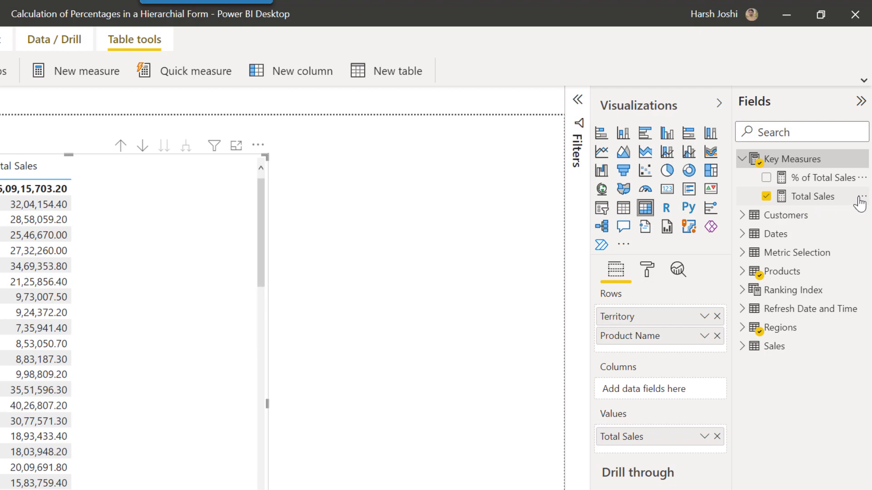
left_click(859, 199)
key("Escape")
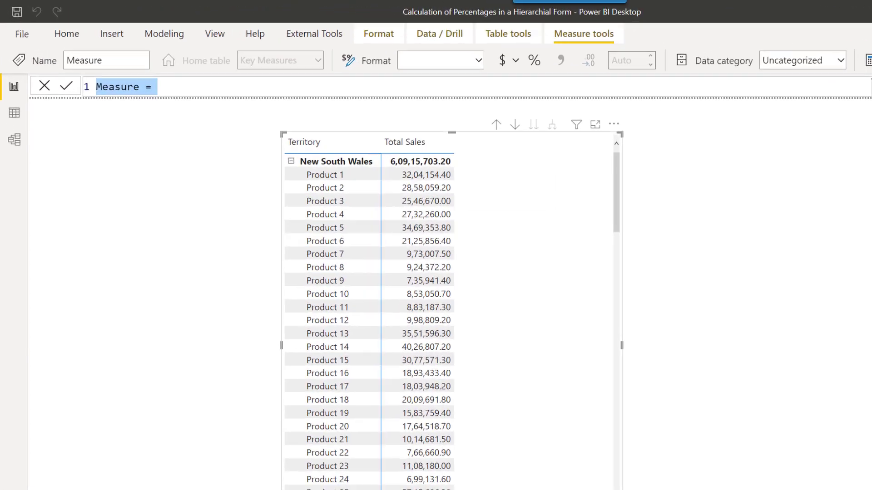
type("% o")
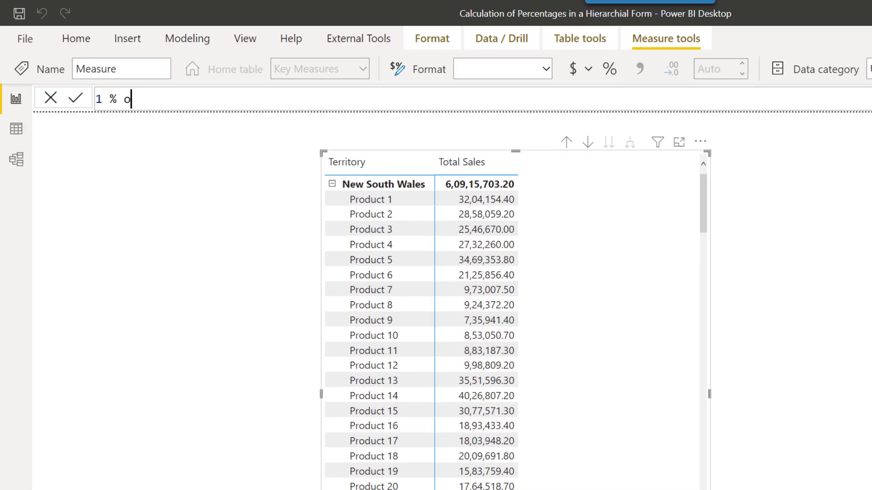
type("f Total Sales ")
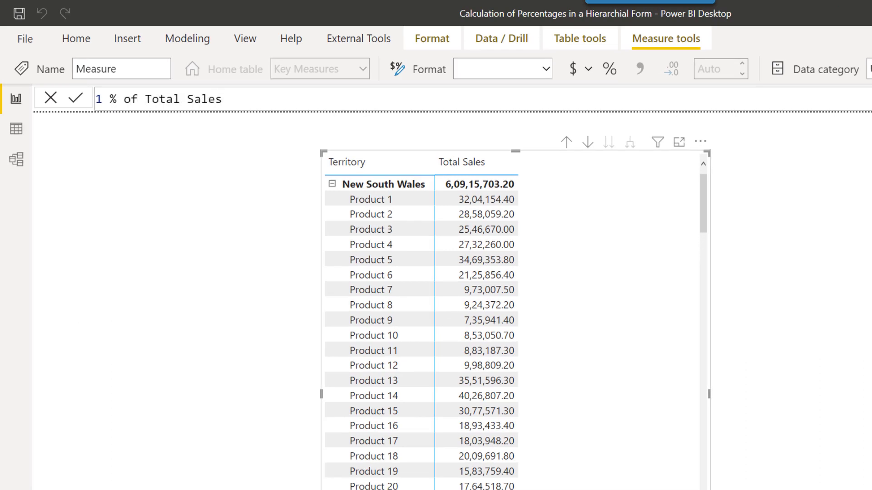
type("- 2 =")
- Define the variable _Total_Sales as the [Total Sales] measure
key("shift+Return")
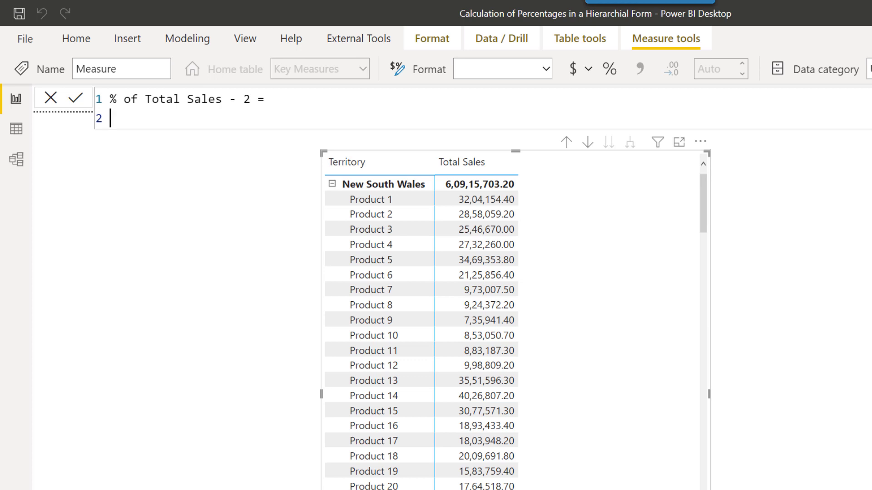
type("VAR _")
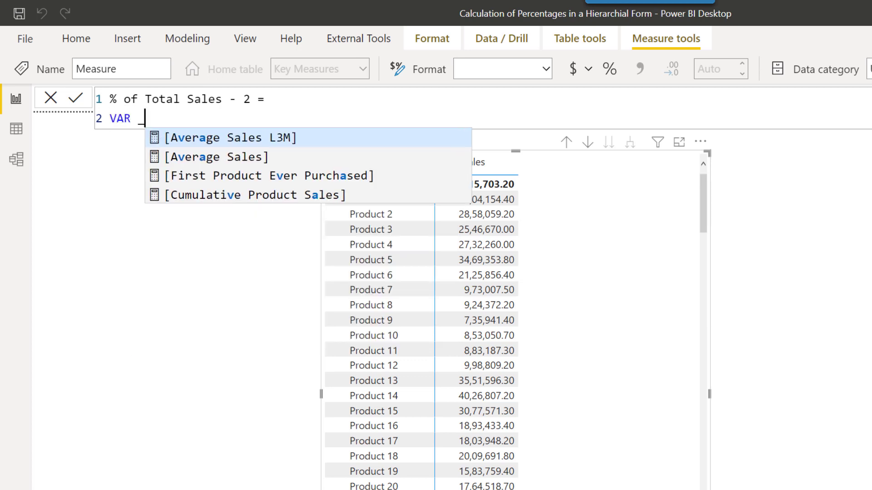
key("Escape")
type("_T")
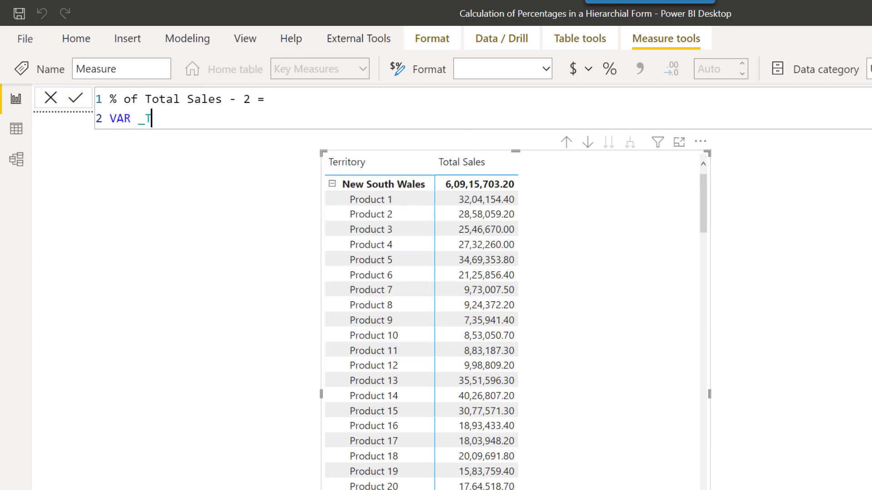
type("otal_Sales =")
key("shift+Return")
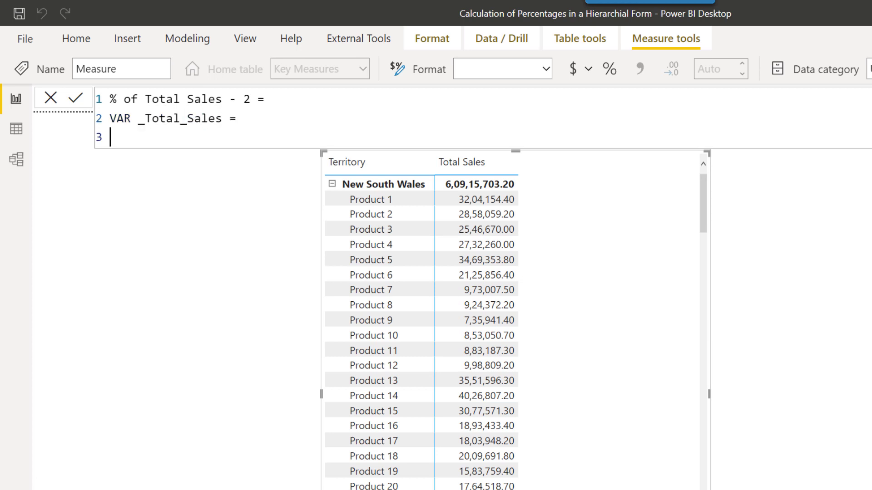
type("[")
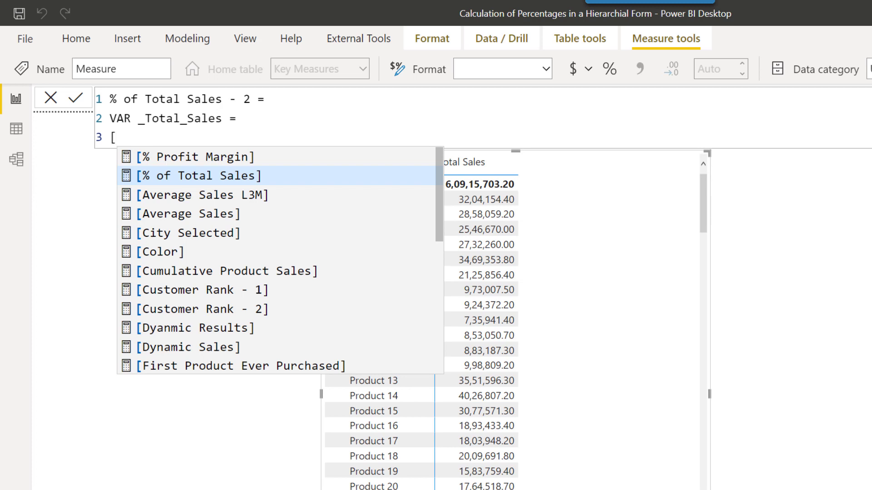
type("tota")
key("Down")
key("Down")
key("Down")
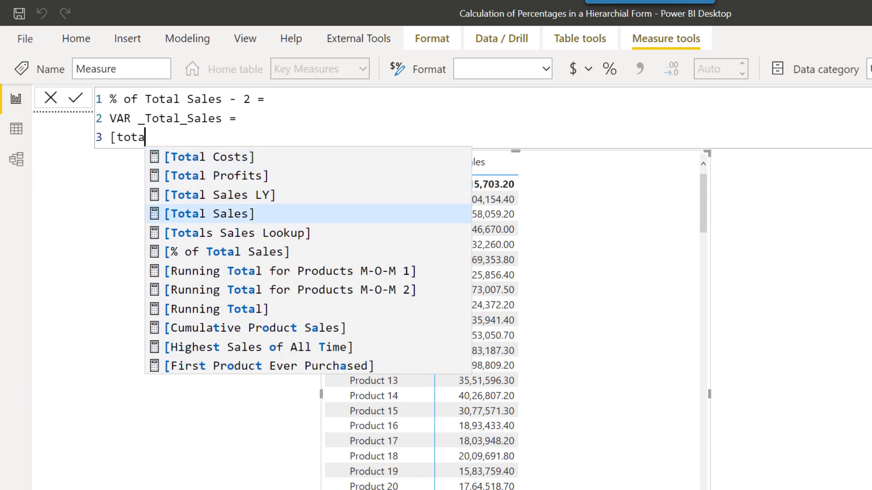
key("Tab")
- Add RETURN _Total_Sales and commit the measure
key("shift+Return")
key("shift+Return")
type("R")
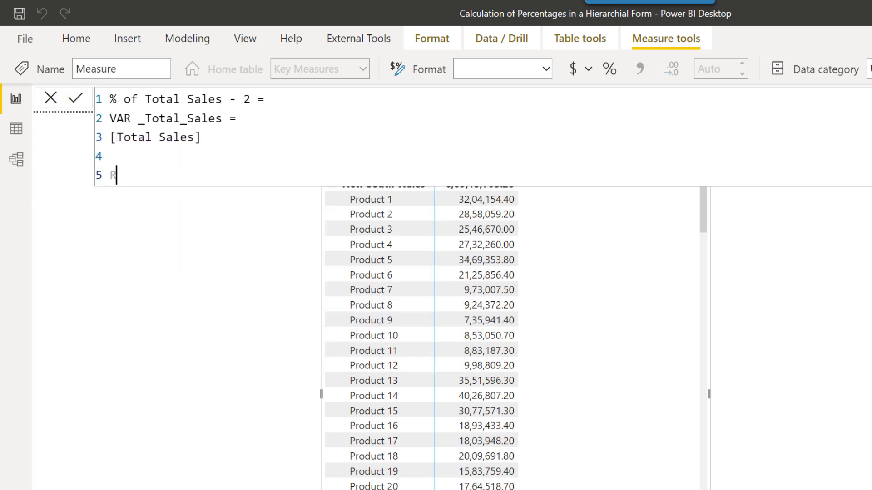
type("ETURN")
key("shift+Return")
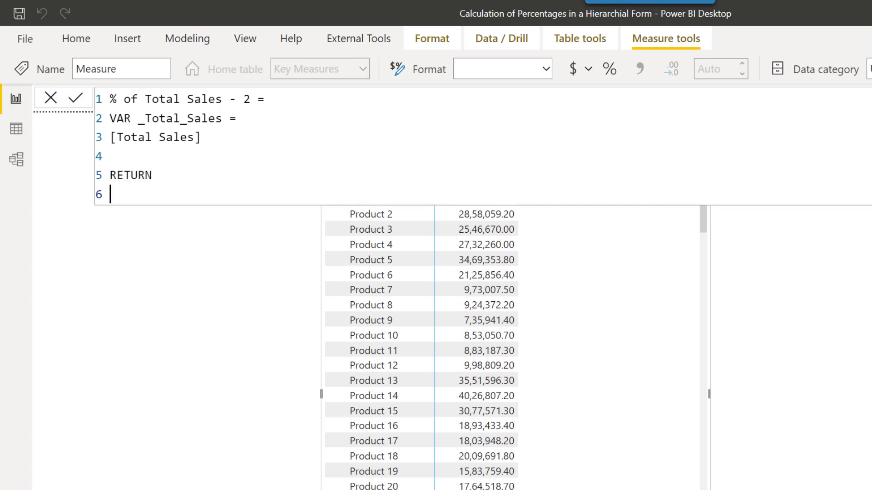
type("_")
key("Tab")
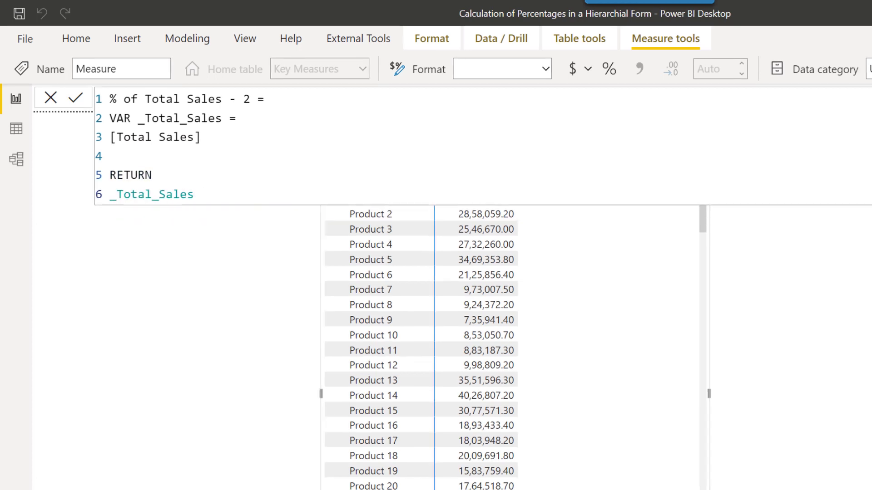
key("Return")
left_click(533, 217)
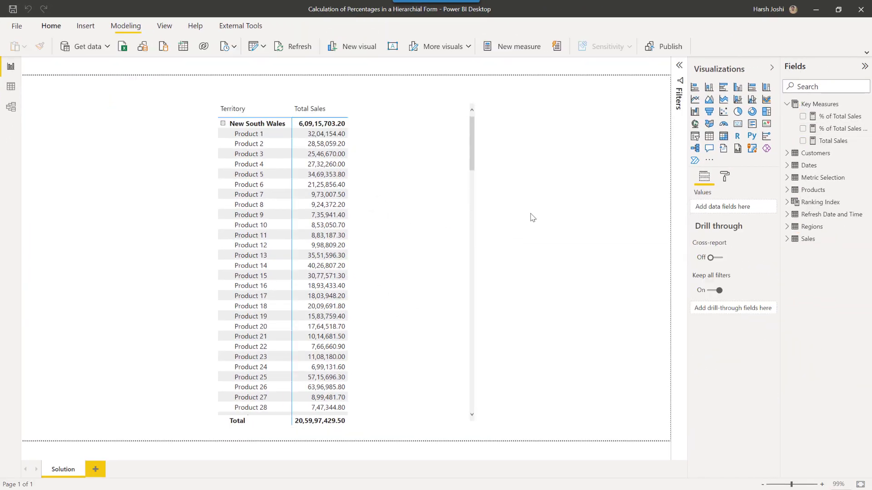
- Check % of Total Sales - 2 so it appears in the matrix beside Total Sales
left_click(803, 129)
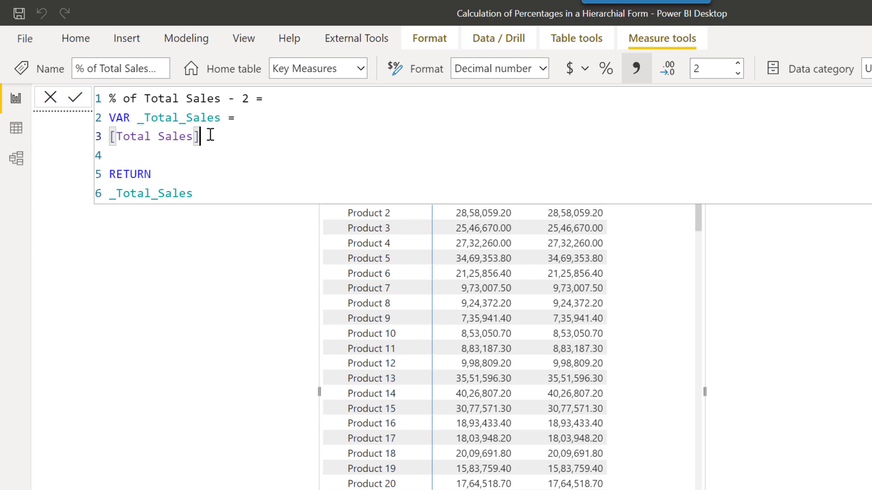
- Add VAR _All_Sales_Territory_Wise = CALCULATE( [Total Sales], ALLSELECTED( Regions ) )
key("Return")
key("Return")
type("VAR ")
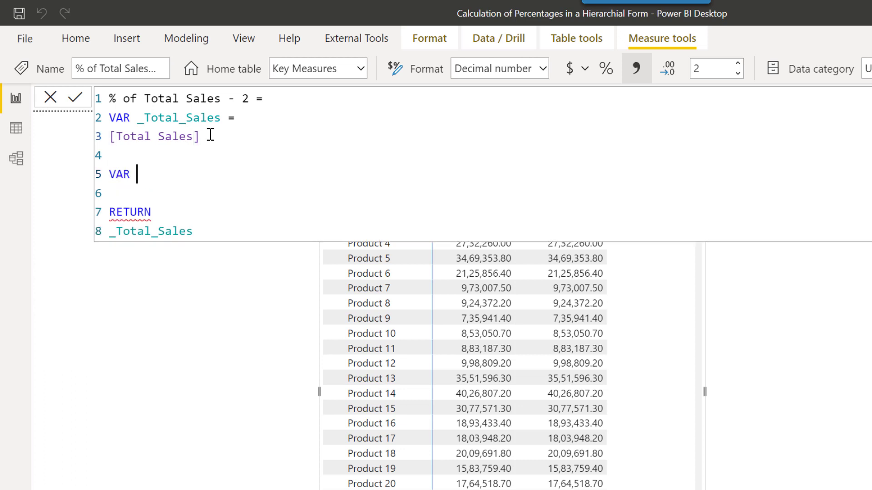
type("_All_")
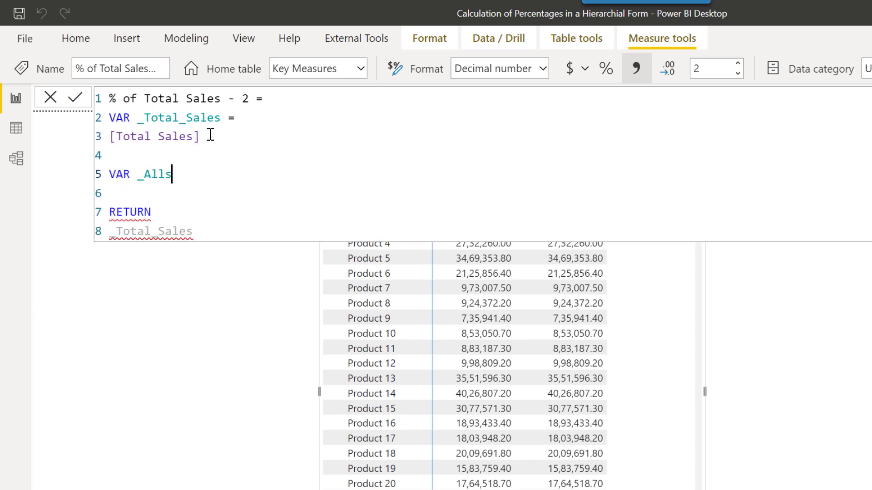
type("Sales_Territory")
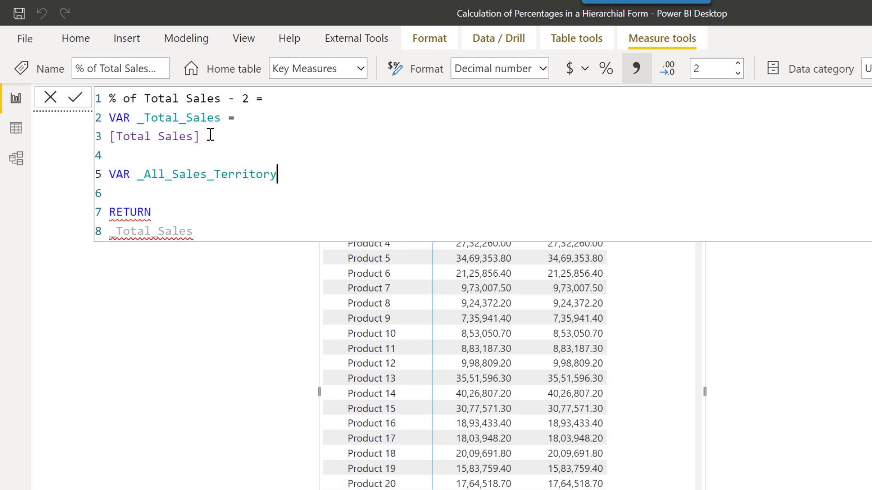
type("_Wise =")
key("Return")
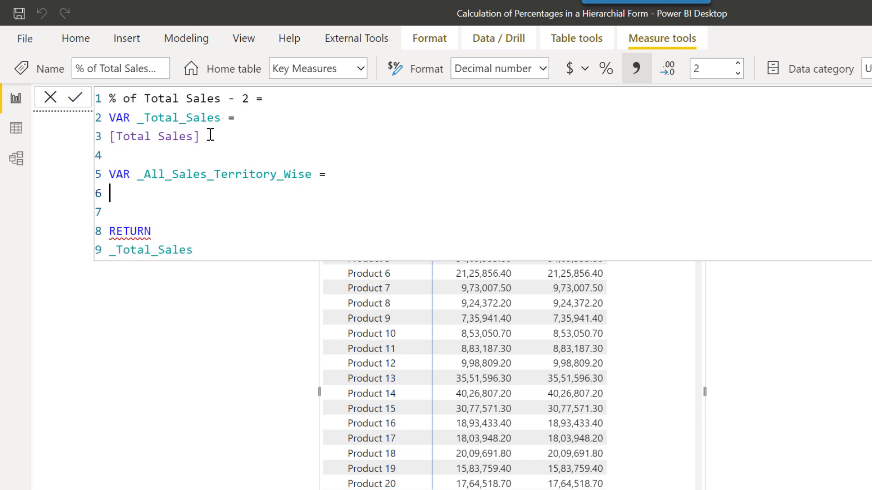
type("cal")
key("Tab")
type("[tota")
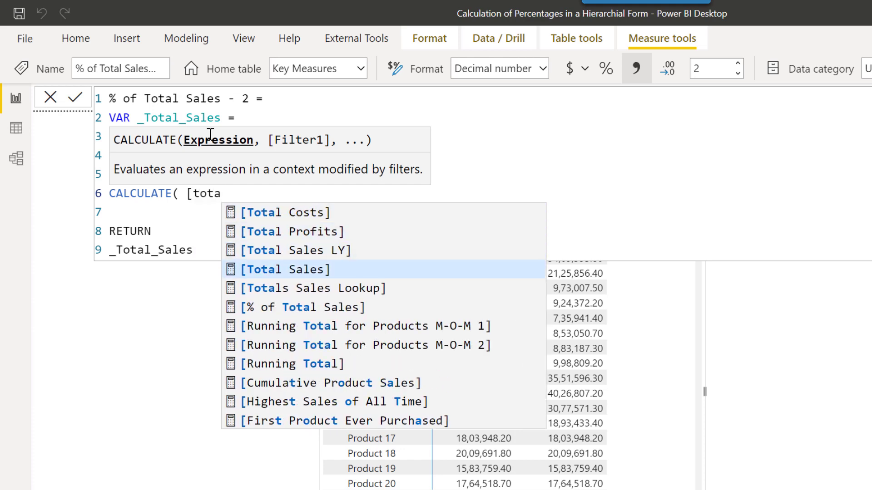
key("Tab")
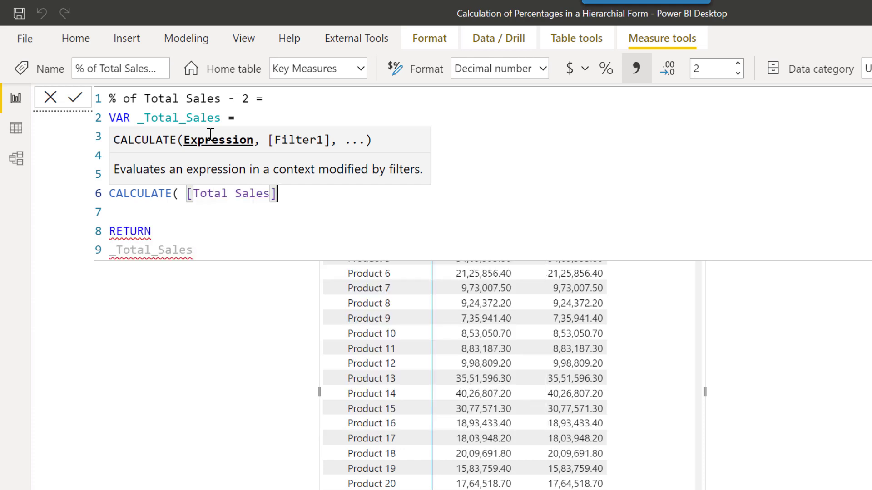
type(",")
key("shift+Return")
key("Tab")
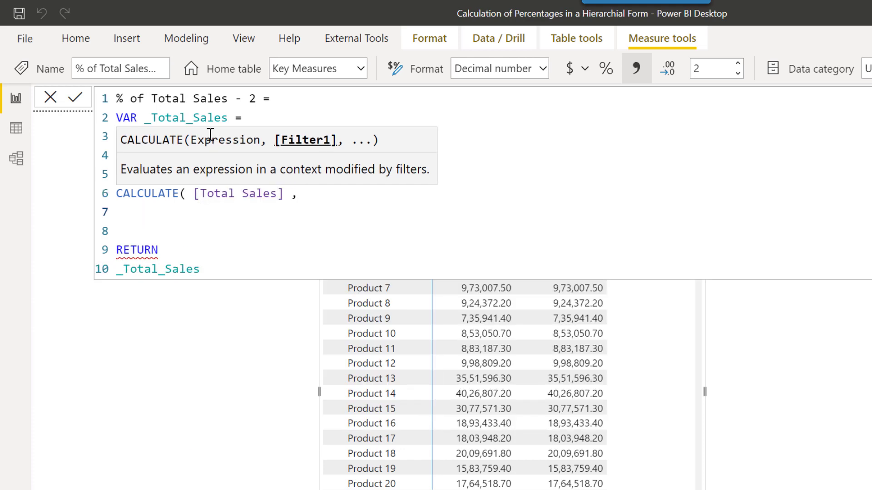
type("allse")
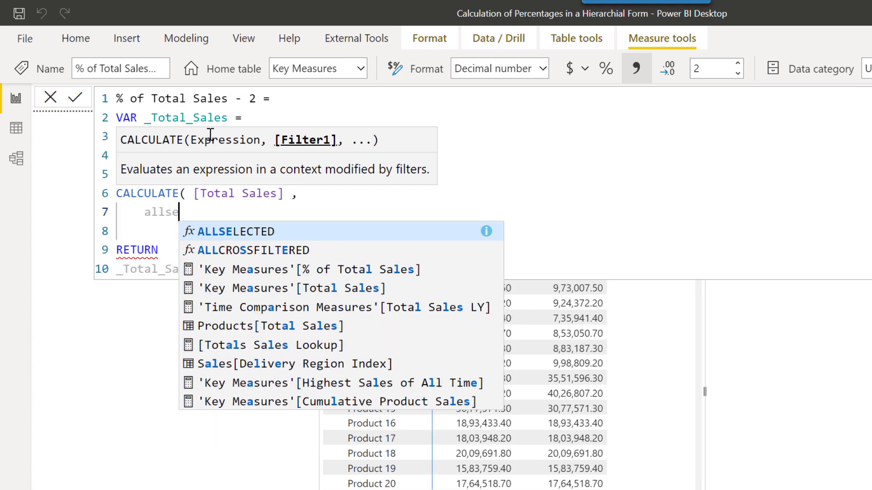
key("Tab")
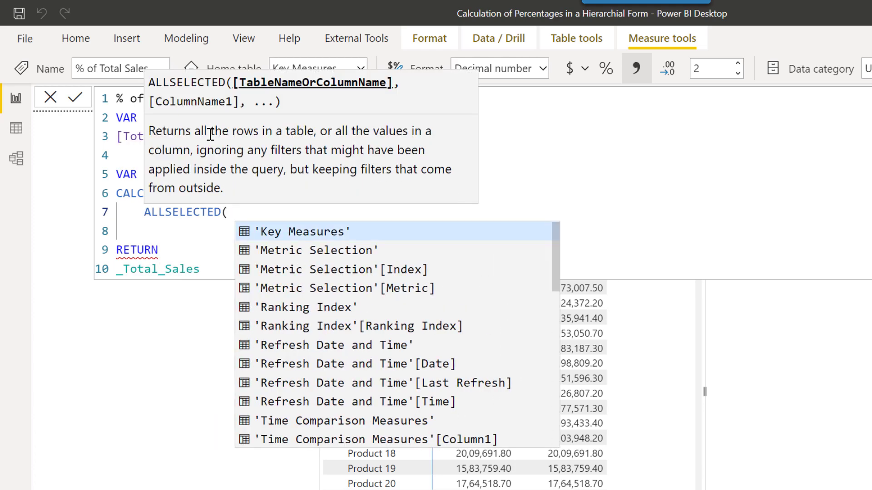
type("region")
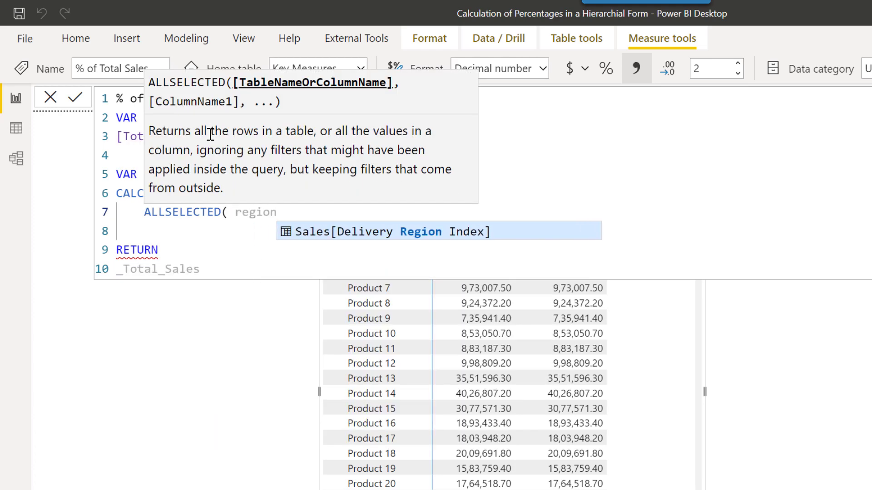
type("s")
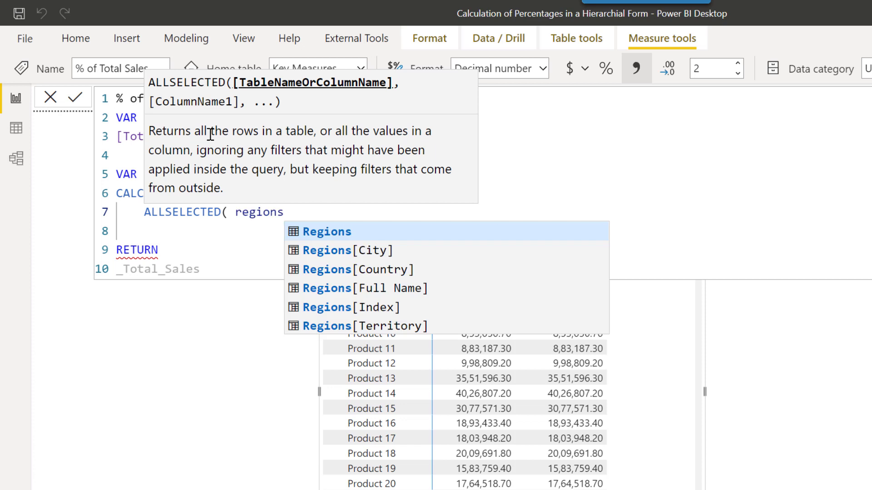
key("Tab")
type(") )")
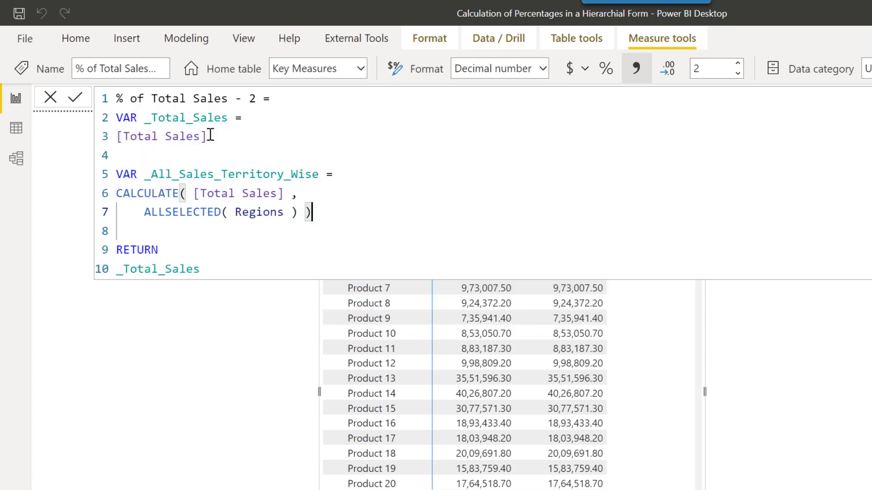
- Duplicate the _All_Sales_Territory_Wise block, pasting the copy above RETURN
key("Up")
key("Up")
key("Home")
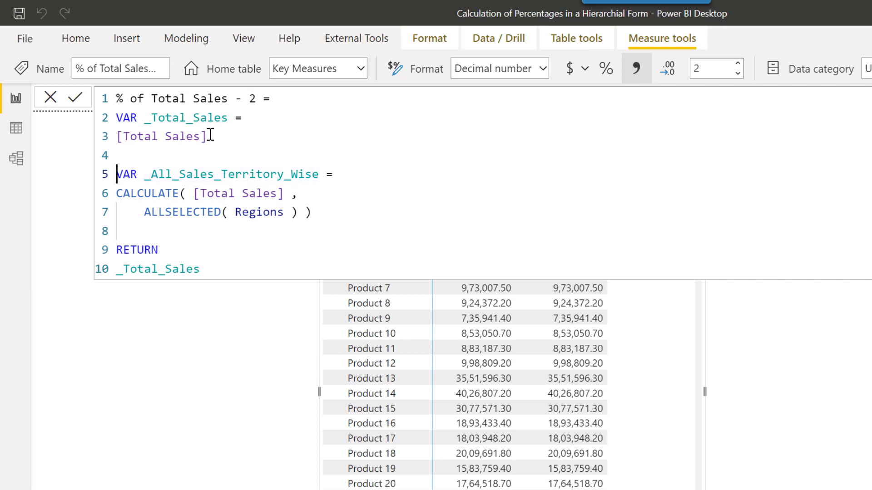
key("shift+End")
key("shift+Down")
key("shift+Down")
key("ctrl+c")
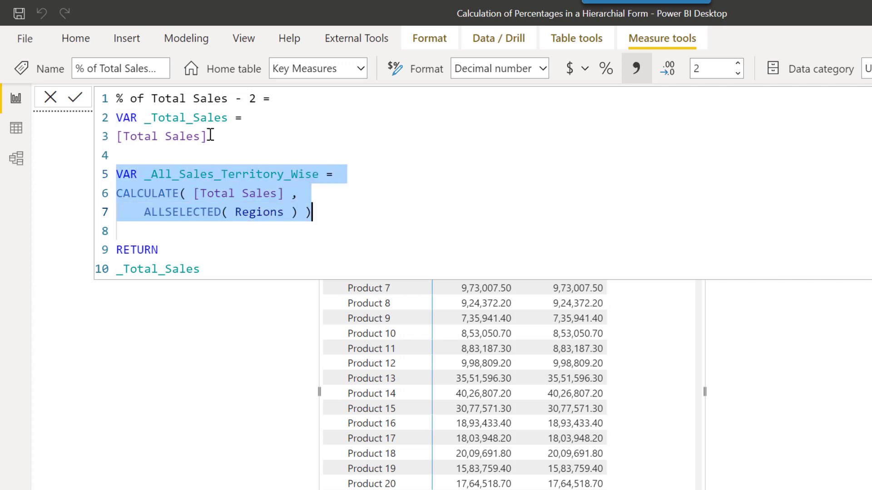
key("Right")
key("Return")
key("Return")
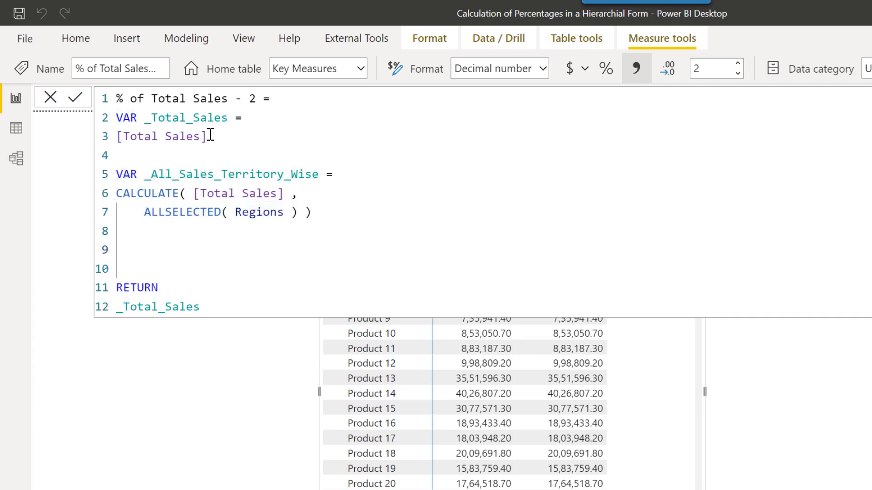
key("ctrl+v")
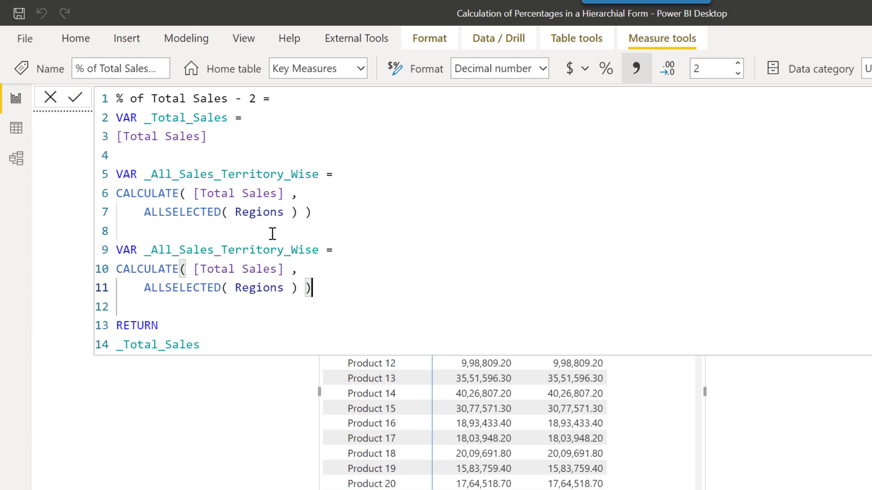
- Rename the copy to _All_Sales_Products_Wise and change its filter to ALLSELECTED( Products )
left_click(284, 249)
key("BackSpace")
key("BackSpace")
key("BackSpace")
key("BackSpace")
key("BackSpace")
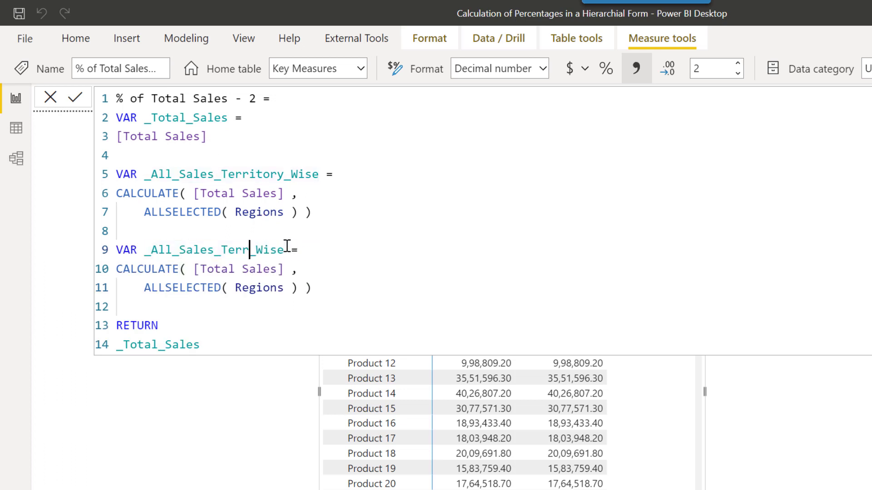
key("BackSpace")
key("BackSpace")
key("BackSpace")
key("BackSpace")
type("P")
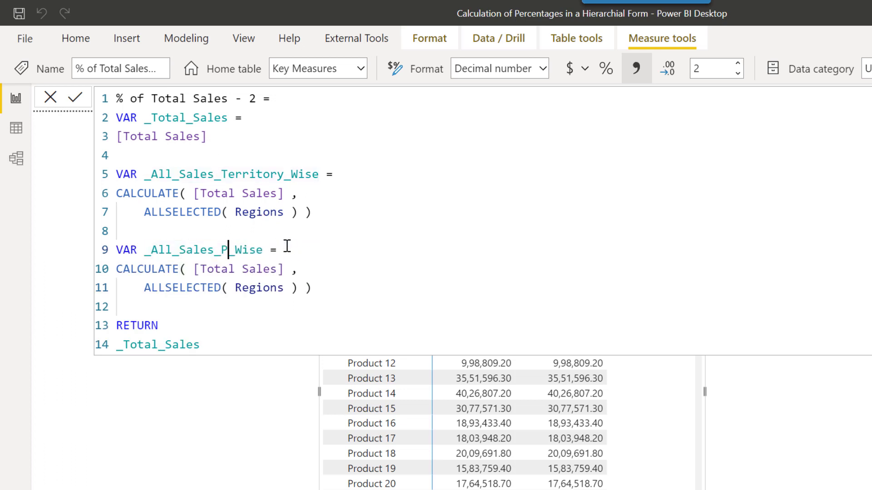
type("ro")
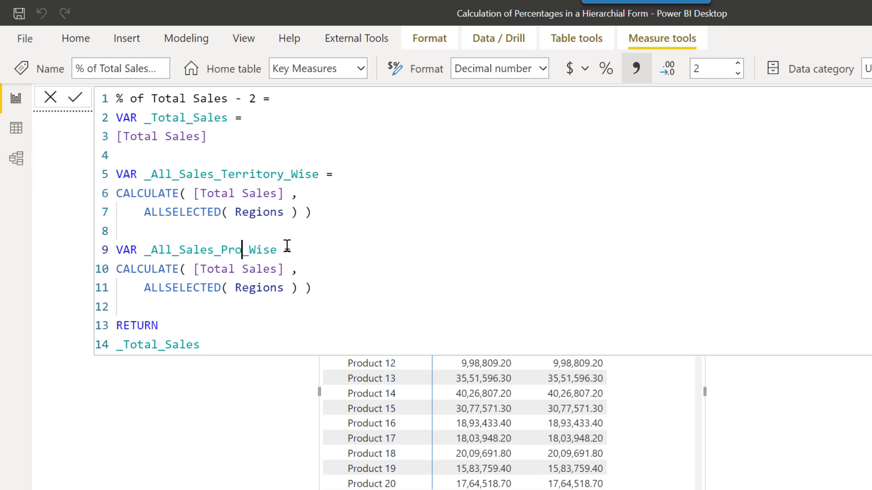
type("ducts")
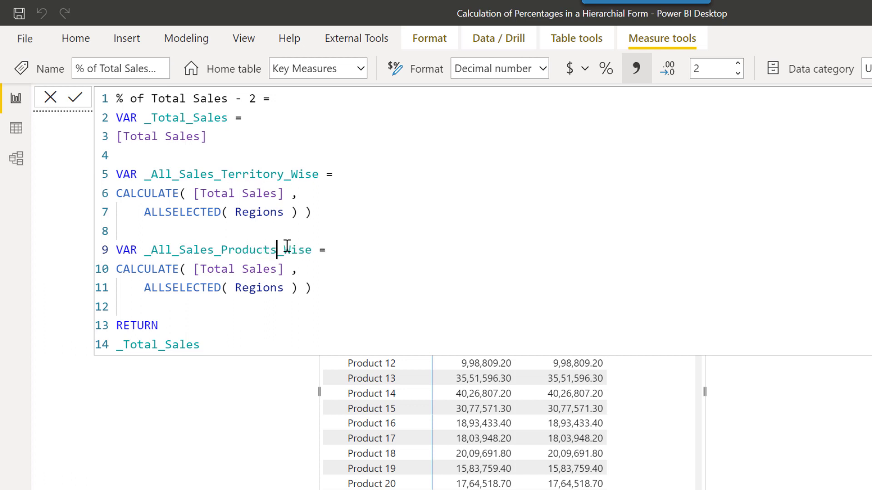
left_click(289, 290)
key("ctrl+shift+Left")
type("produ")
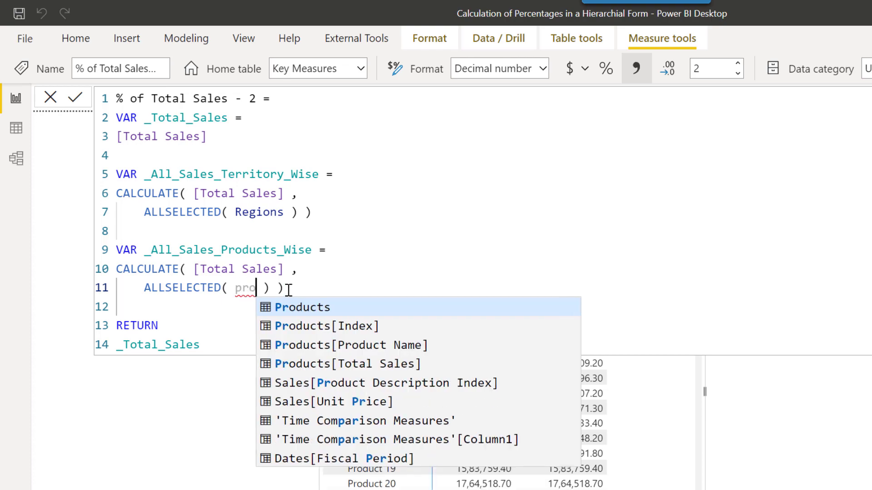
type("cts")
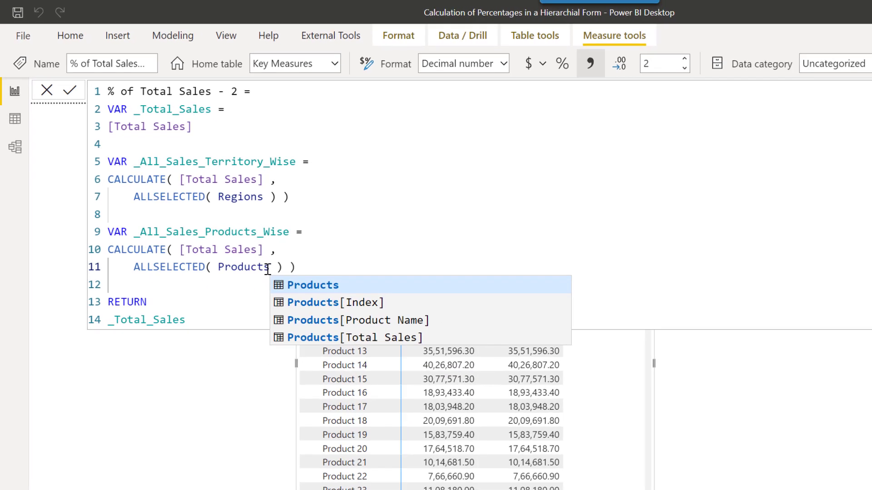
left_click(213, 350)
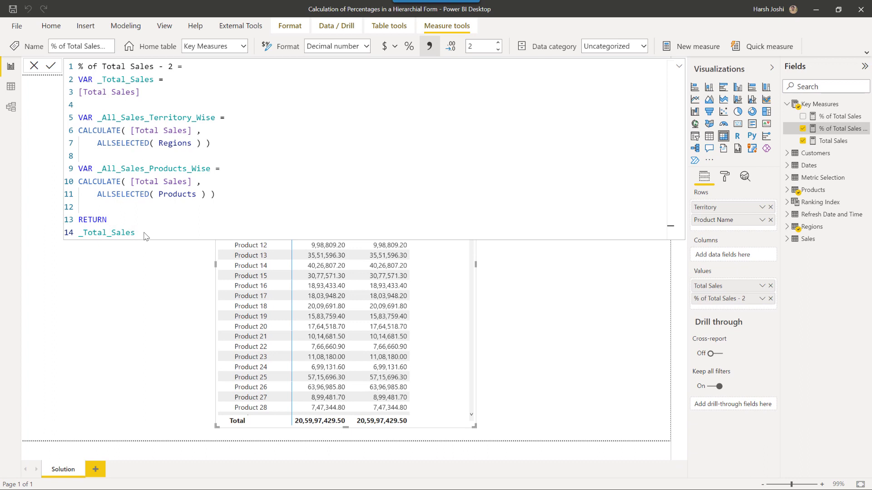
- Make RETURN give _All_Sales_Territory_Wise instead of _Total_Sales
left_click(144, 233)
double_click(215, 119)
double_click(215, 119)
key("ctrl+c")
key("ctrl+End")
key("ctrl+shift+Left")
key("ctrl+v")
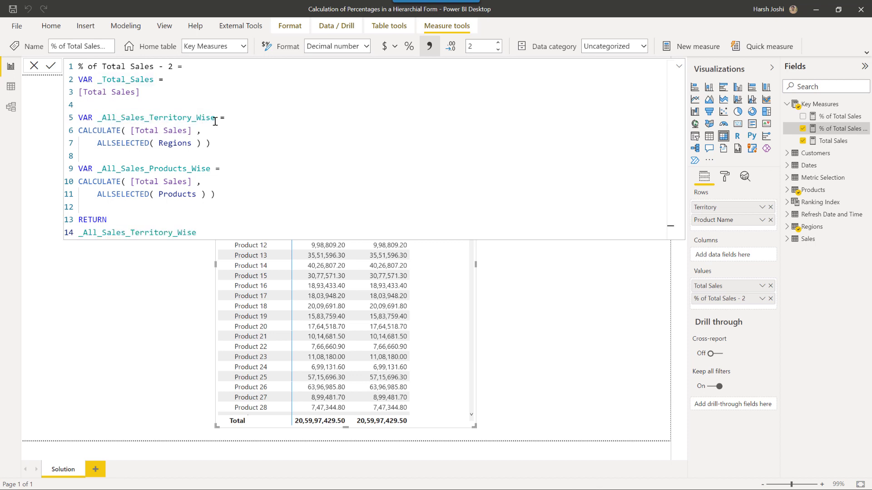
- Commit the measure and drill the matrix up to Territory, each row showing 20,59,97,429.50
left_click(525, 270)
left_click(434, 190)
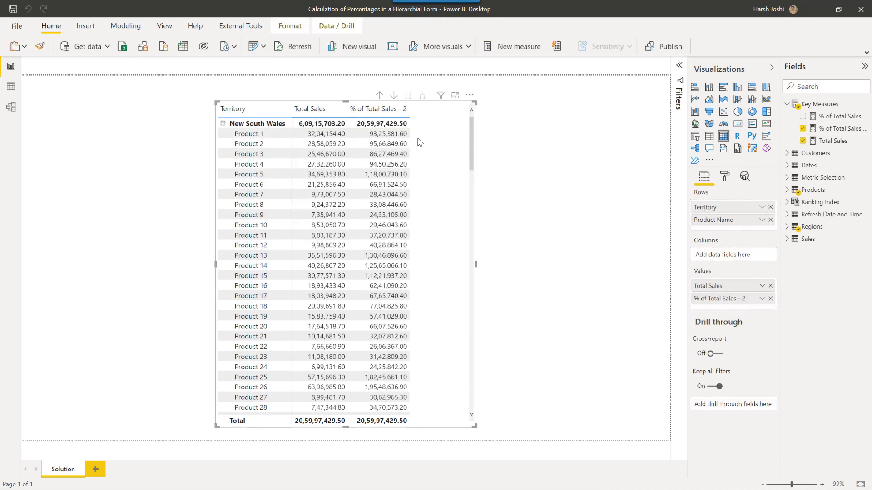
left_click(379, 96)
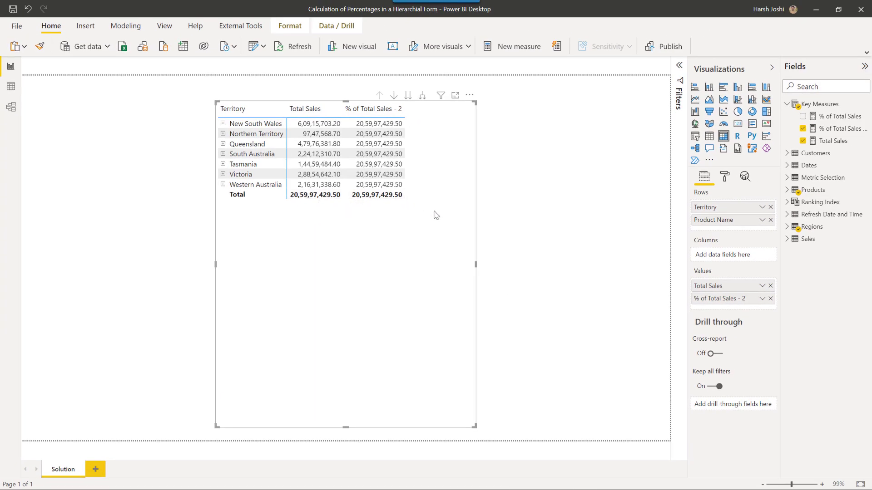
- Paste the _All_Sales_Products_Wise name over the RETURN value on line 14
left_click(822, 130)
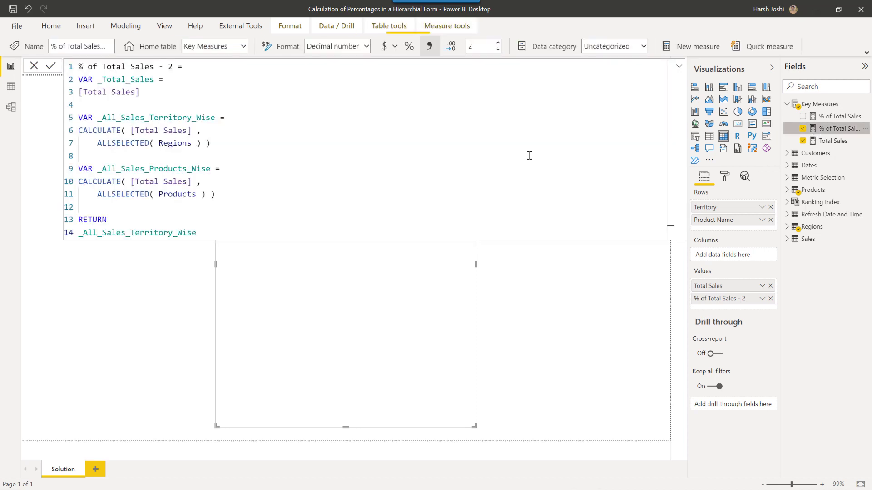
double_click(212, 166)
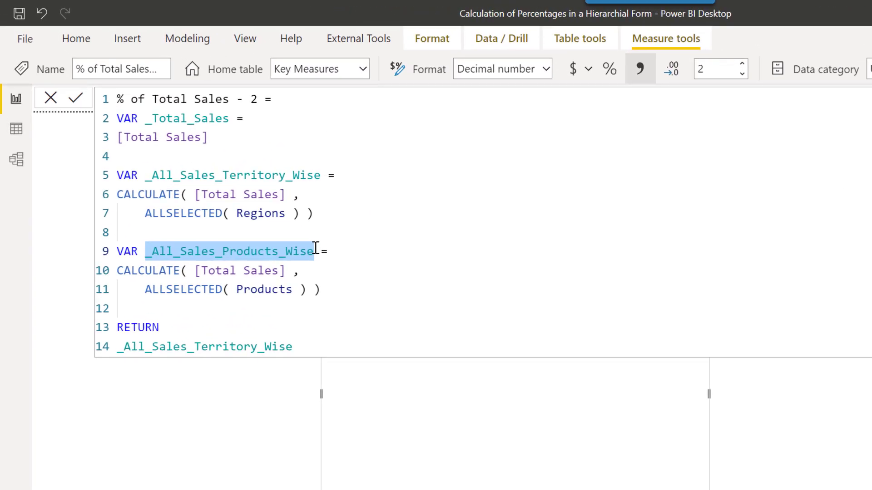
key("ctrl+End")
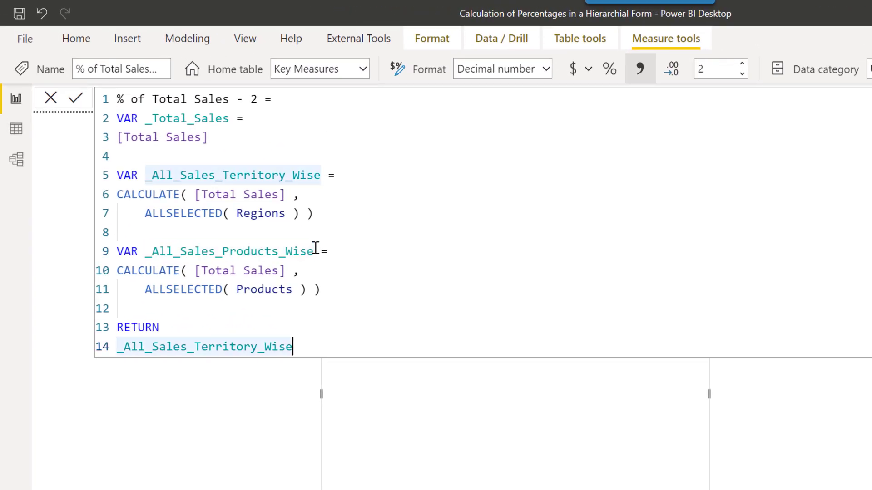
key("shift+Home")
key("ctrl+v")
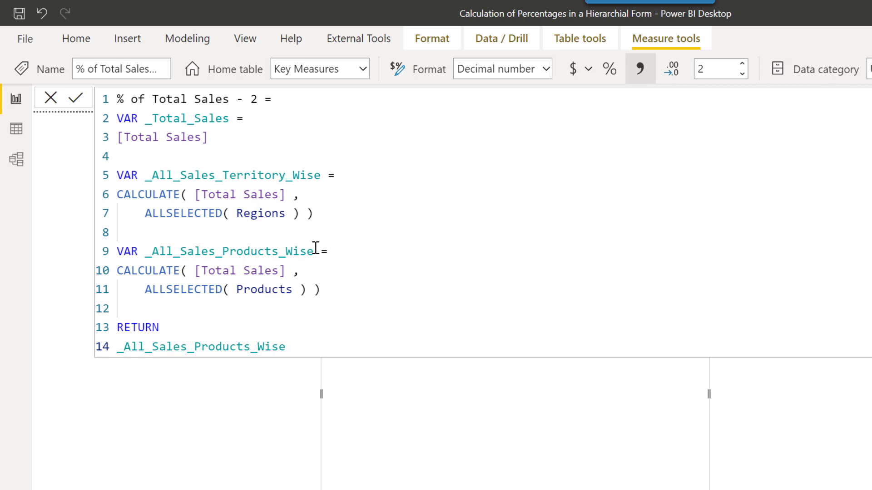
- Commit the edit and expand territories to products, showing repeated totals like 6,09,15,703.20
left_click(791, 417)
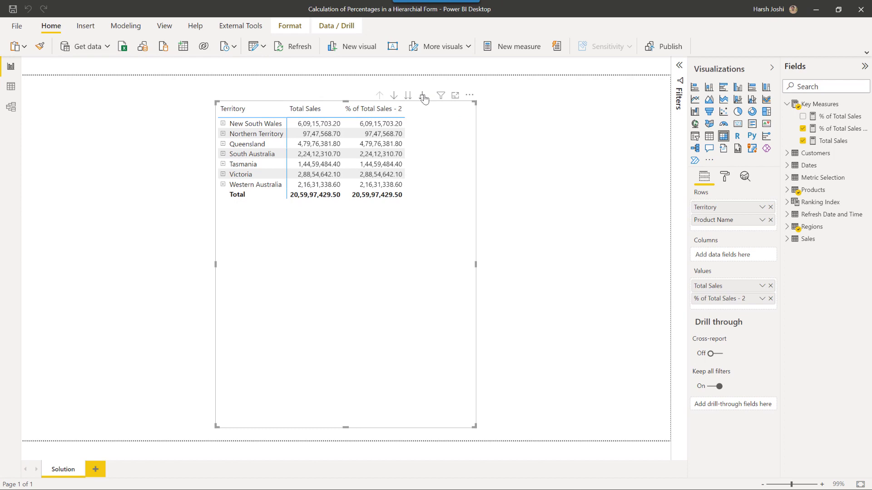
left_click(423, 96)
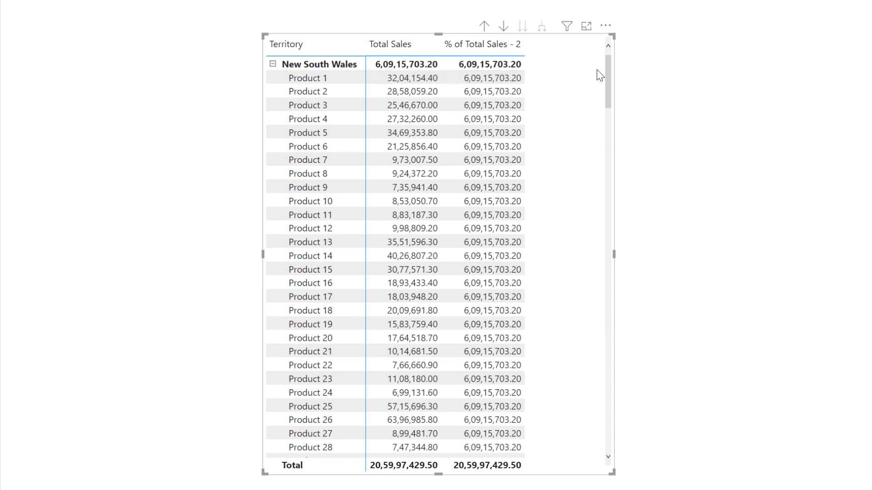
mouse_move(606, 67)
left_mouse_down()
mouse_move(608, 129)
mouse_move(606, 53)
left_mouse_up()
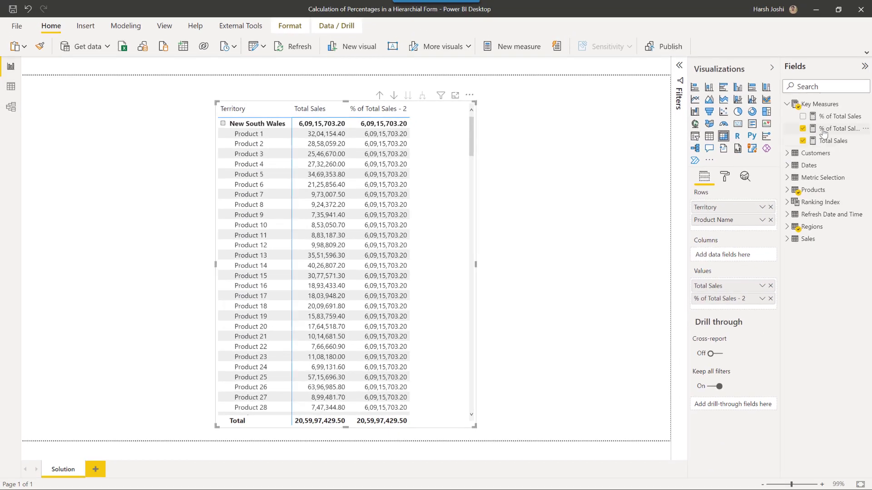
- Start a new variable _Pct_of_Territory_Wise after the products variable
left_click(821, 133)
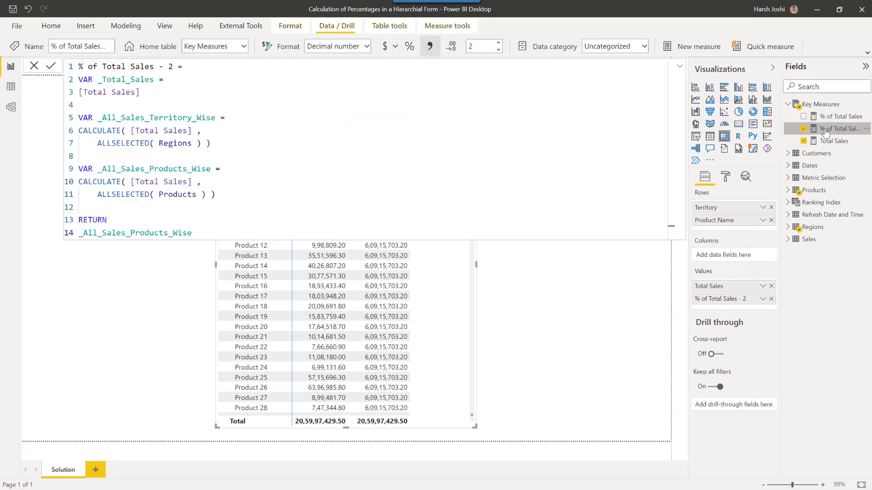
left_click(290, 245)
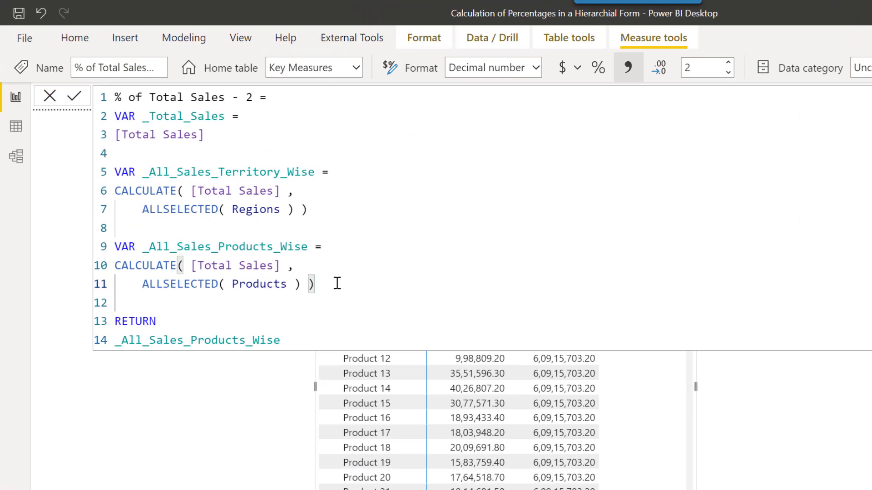
key("Return")
key("Return")
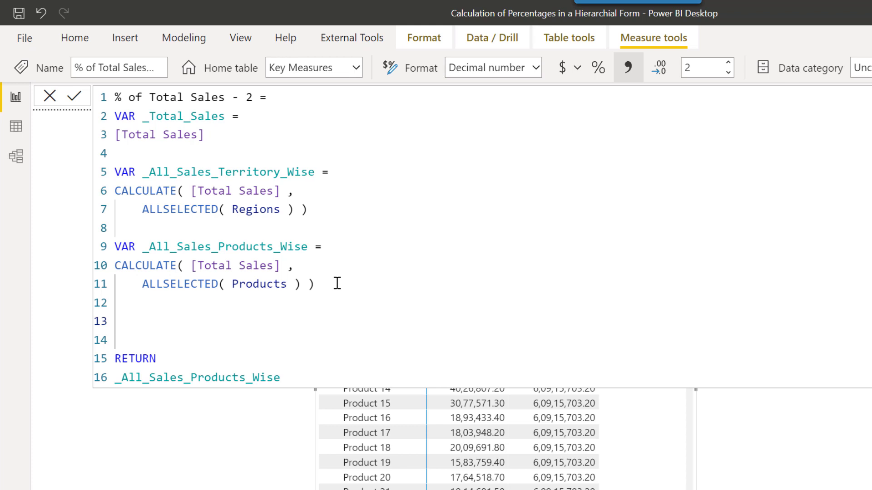
type("VAR ")
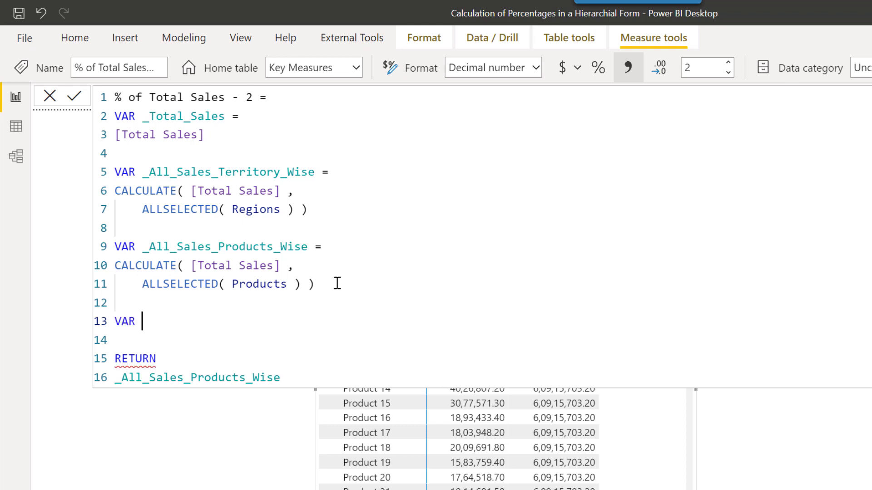
type("_P")
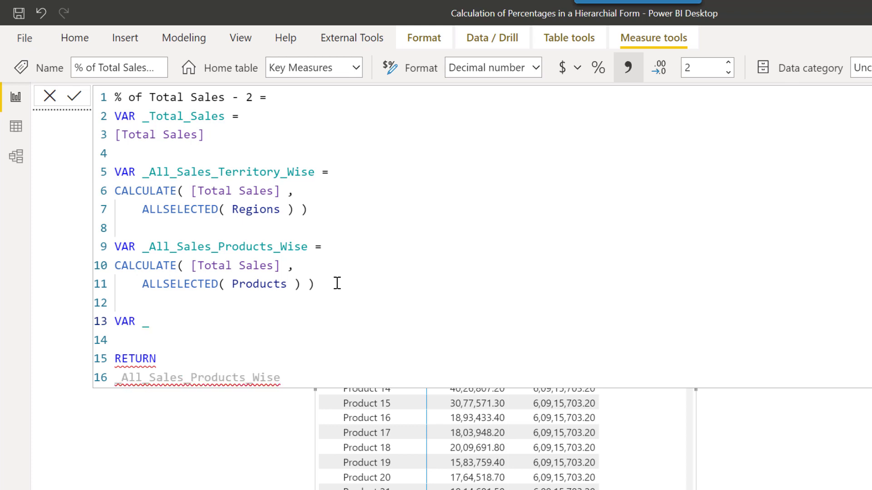
type("ct_")
type("of")
type("_")
double_click(219, 173)
key("ctrl+shift+Right")
key("ctrl+c")
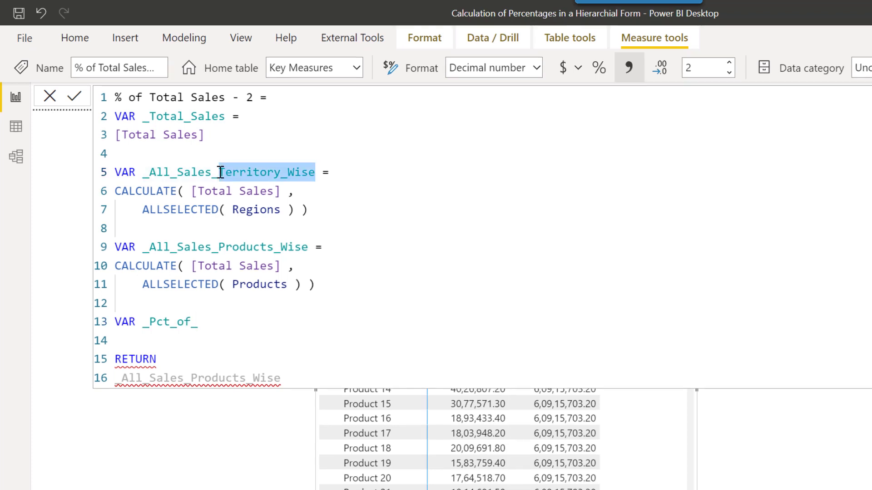
left_click(210, 325)
key("ctrl+v")
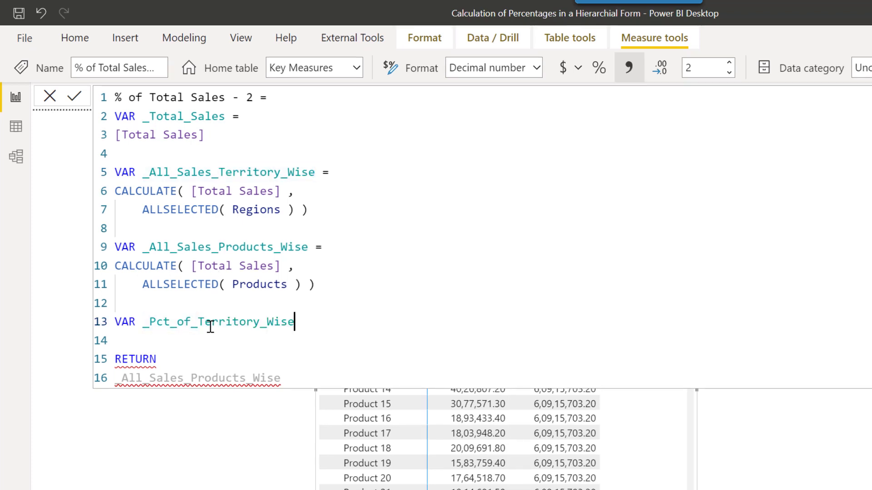
type("=")
key("shift+Return")
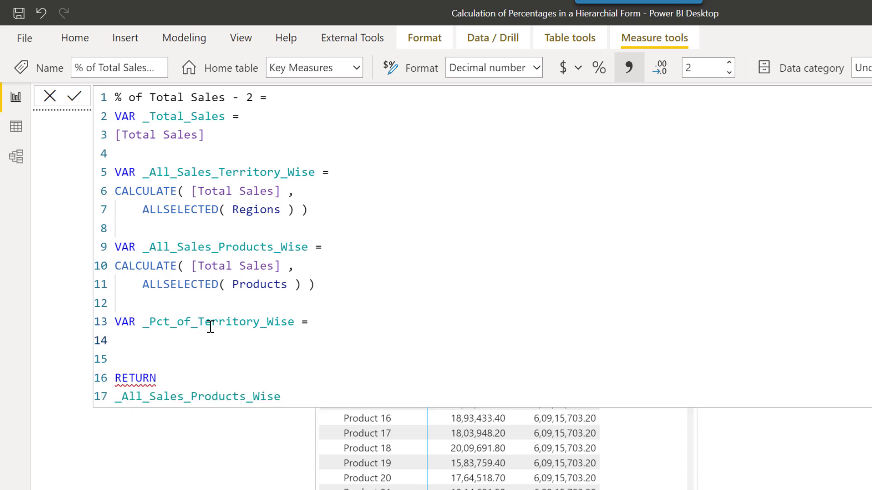
- Set it to DIVIDE( _Total_Sales, _All_Sales_Territory_Wise, 0 )
type("divi")
key("Tab")
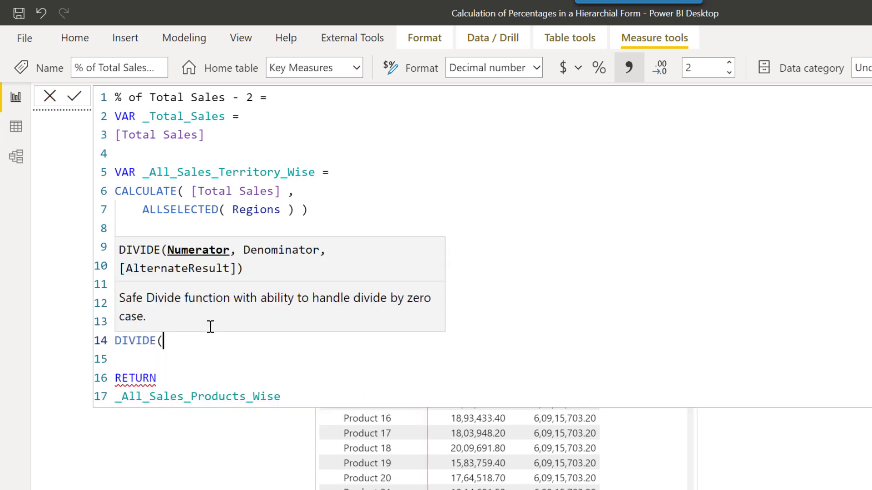
key("shift+Return")
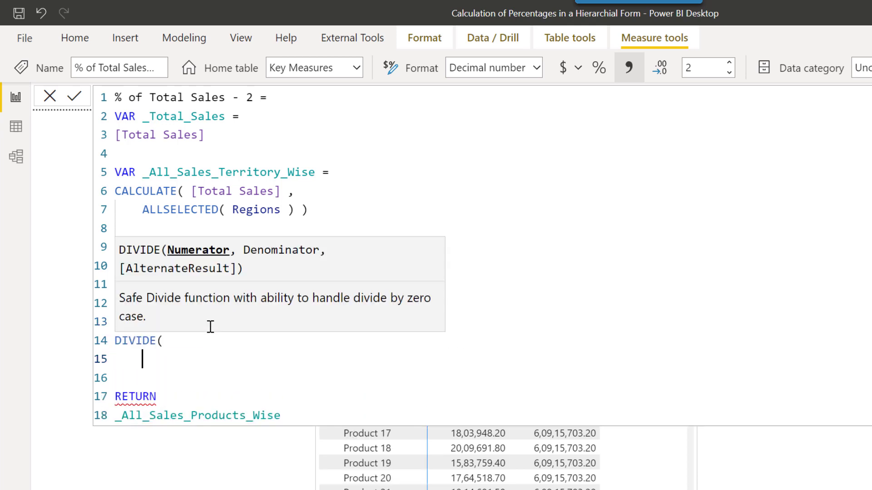
type("_")
key("Down")
key("Down")
key("Tab")
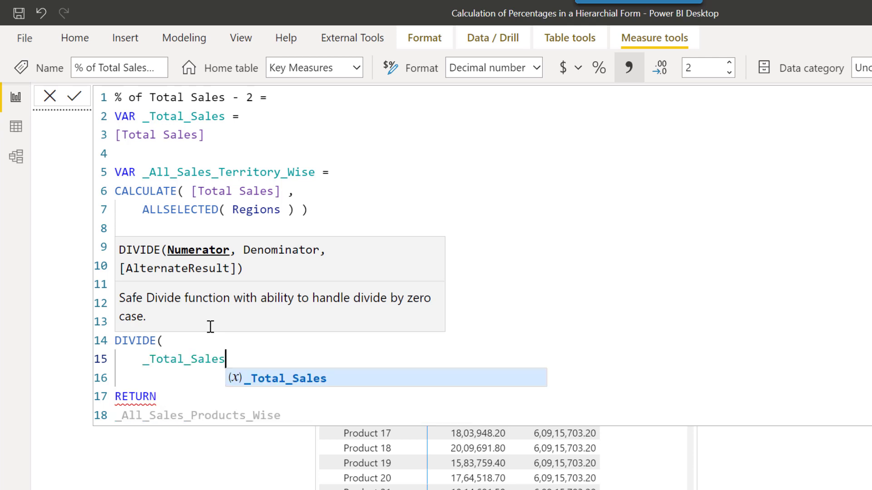
type(",")
key("shift+Return")
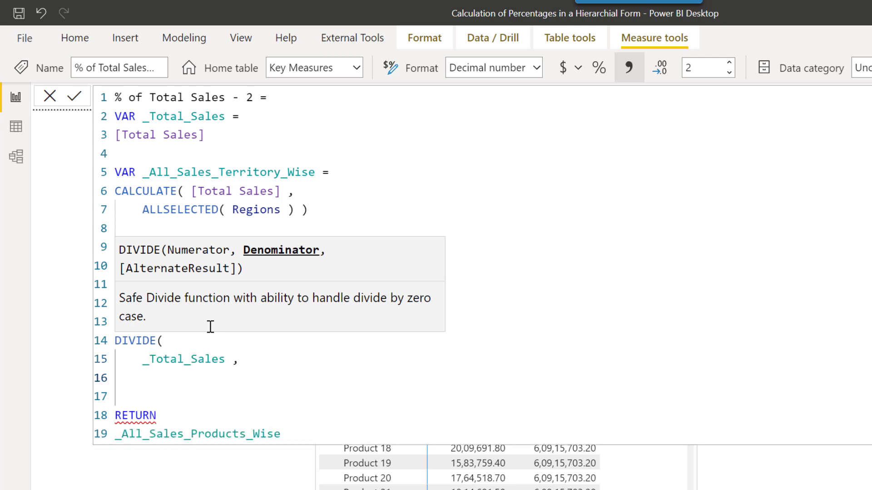
type("_")
key("Down")
key("Tab")
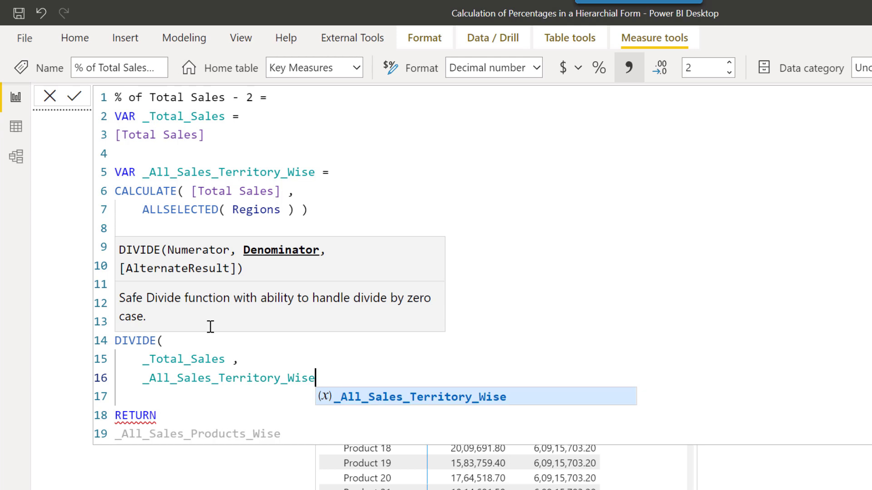
type(",")
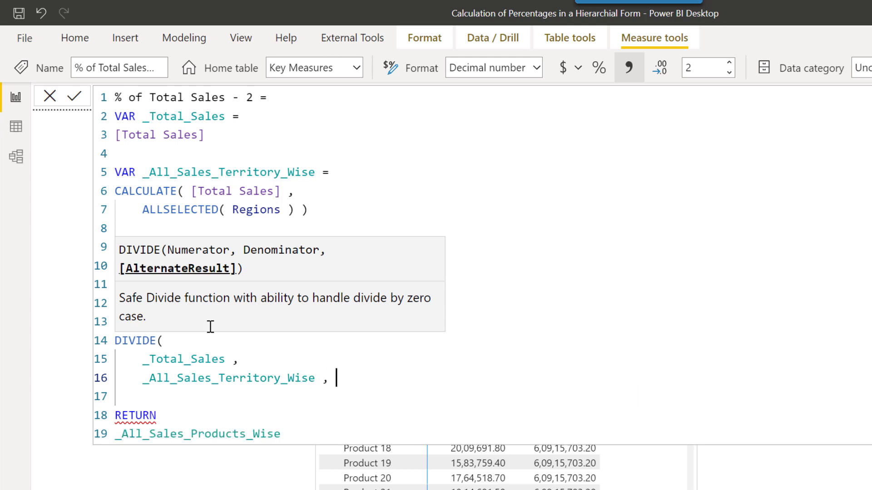
key("shift+Return")
type("0 )")
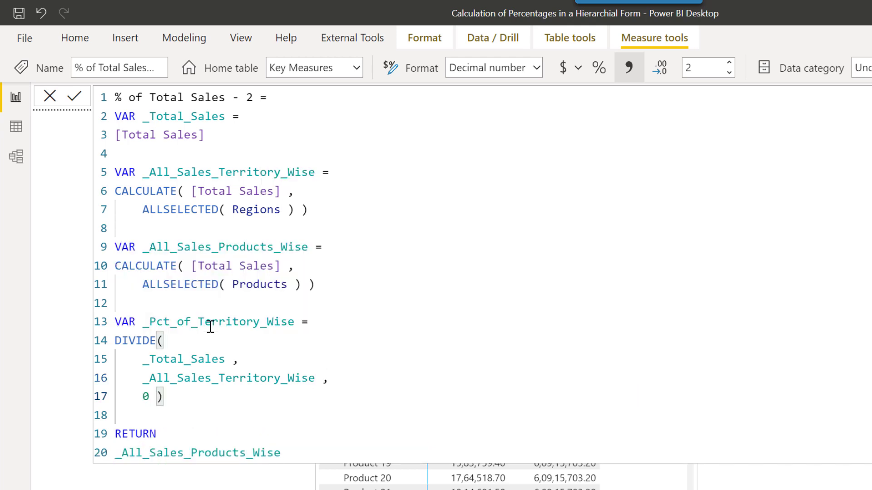
- Duplicate the _Pct_of_Territory_Wise block, pasting the copy below it
left_click(217, 322)
key("Home")
key("shift+End")
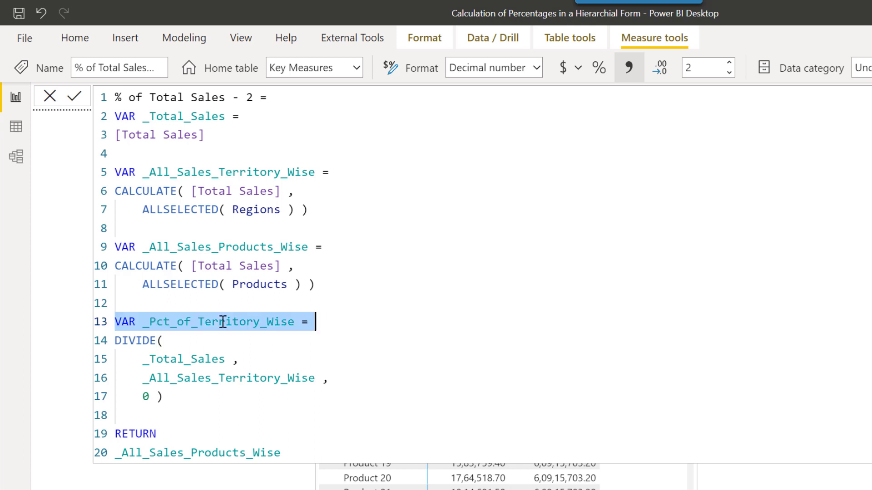
key("shift+Down")
key("shift+Down")
key("shift+Down")
key("shift+Down")
key("ctrl+c")
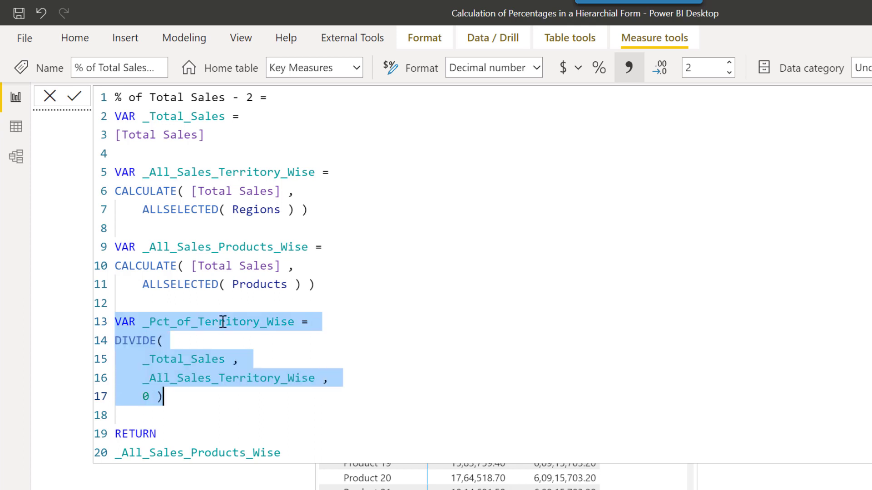
key("End")
key("Return")
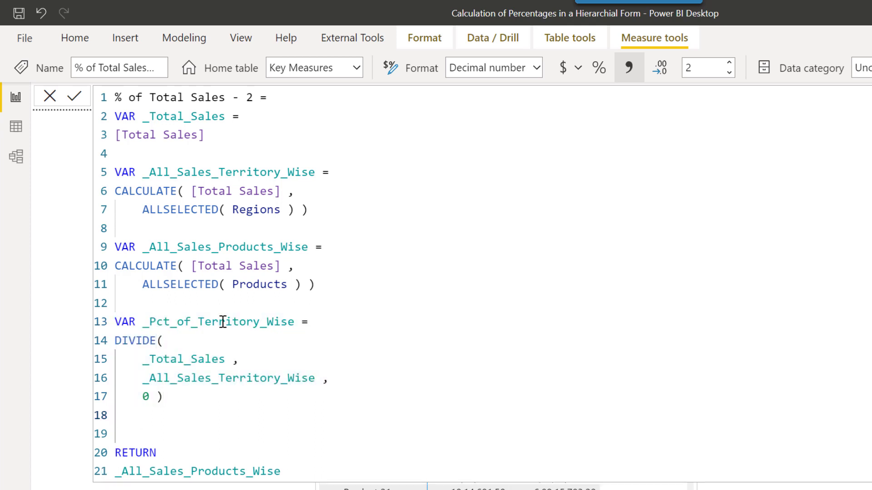
key("Return")
key("Return")
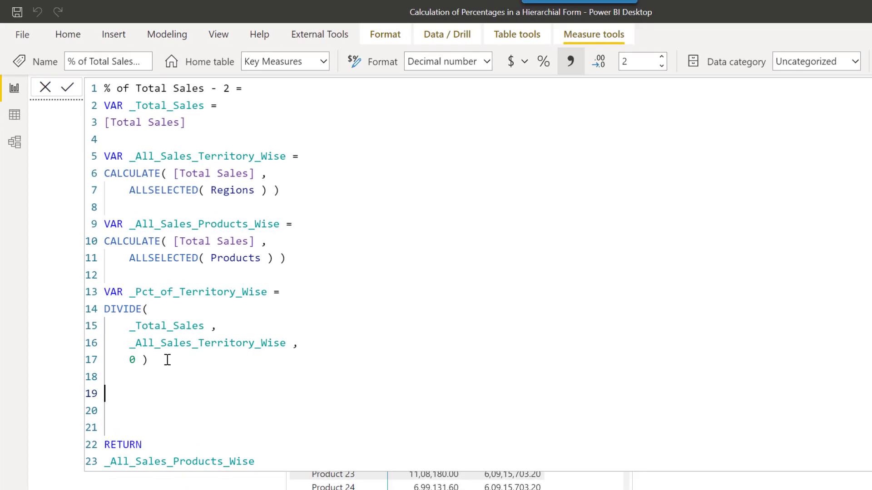
key("ctrl+v")
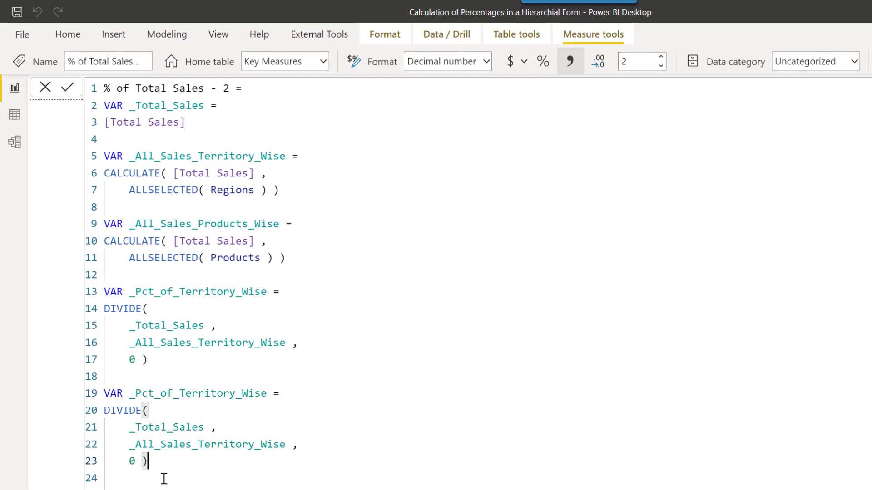
- In the pasted block, rename to _Pct_of_Products_Wise and use _All_Sales_Products_Wise as denominator
left_click(235, 393)
key("BackSpace")
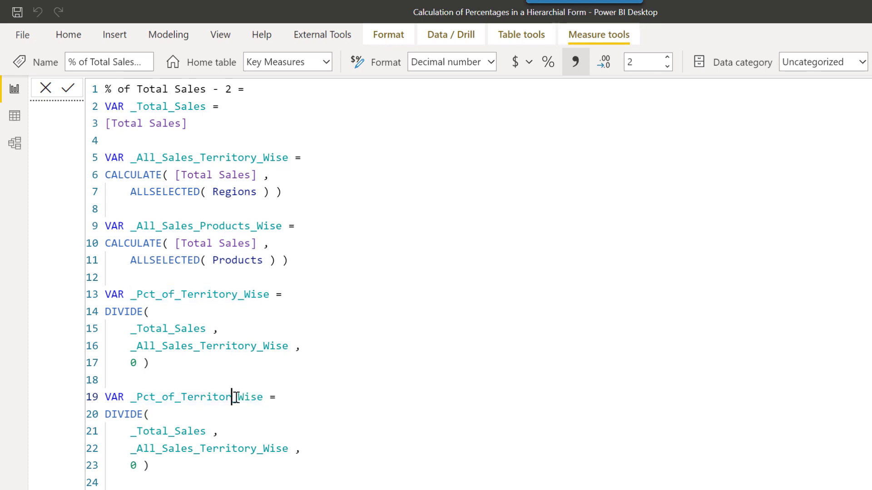
key("BackSpace")
key("BackSpace")
key("BackSpace")
key("BackSpace")
key("BackSpace")
key("BackSpace")
key("BackSpace")
key("BackSpace")
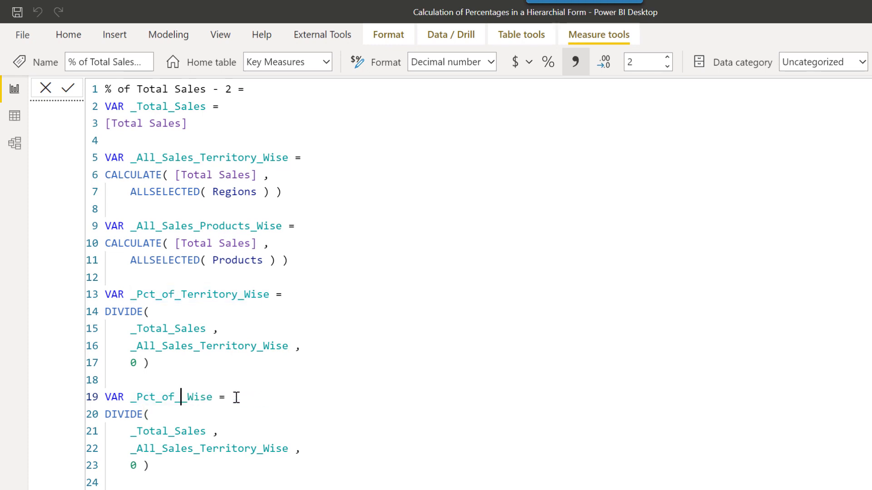
type("Product_")
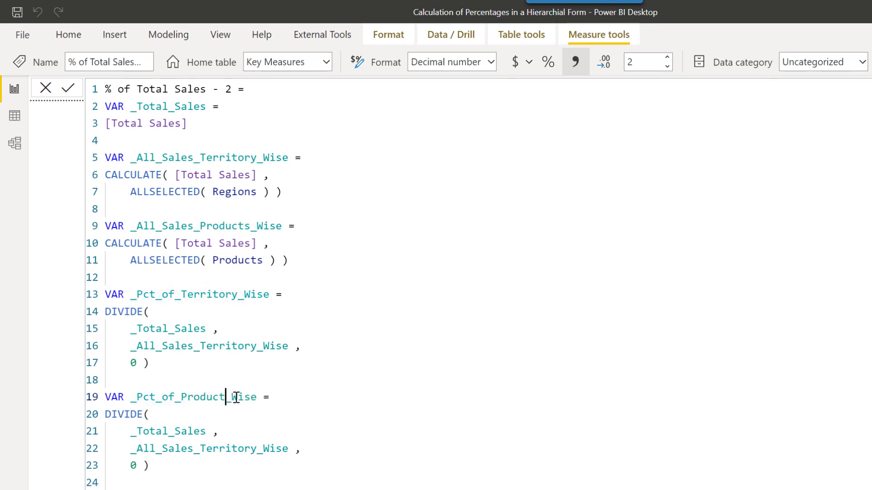
left_click(256, 448)
key("BackSpace")
key("BackSpace")
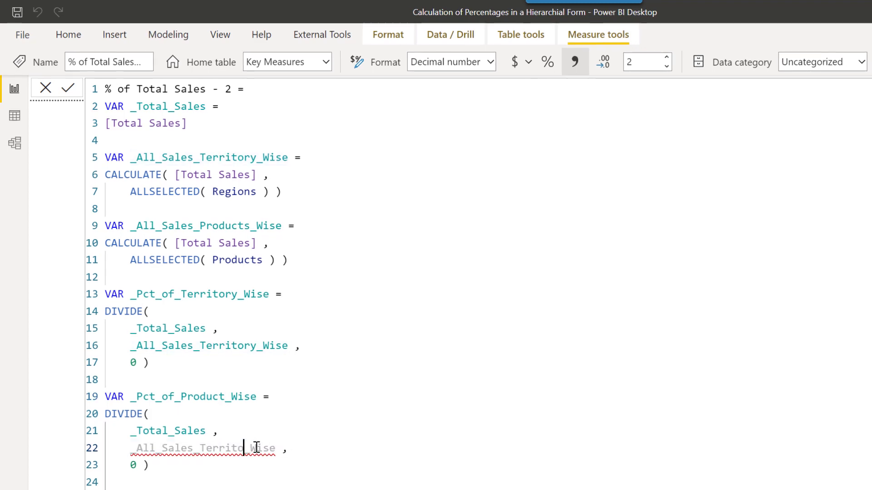
key("BackSpace")
key("BackSpace")
key("BackSpace")
key("BackSpace")
key("BackSpace")
key("BackSpace")
key("BackSpace")
type("P")
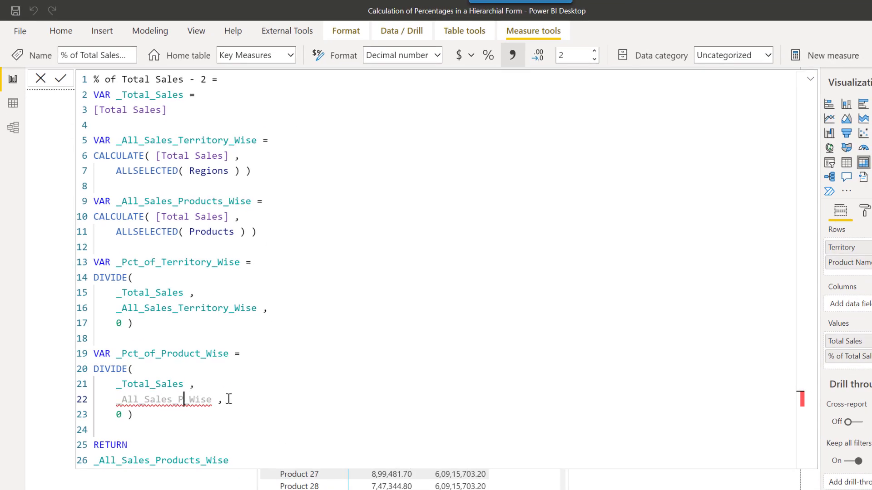
type("roducts")
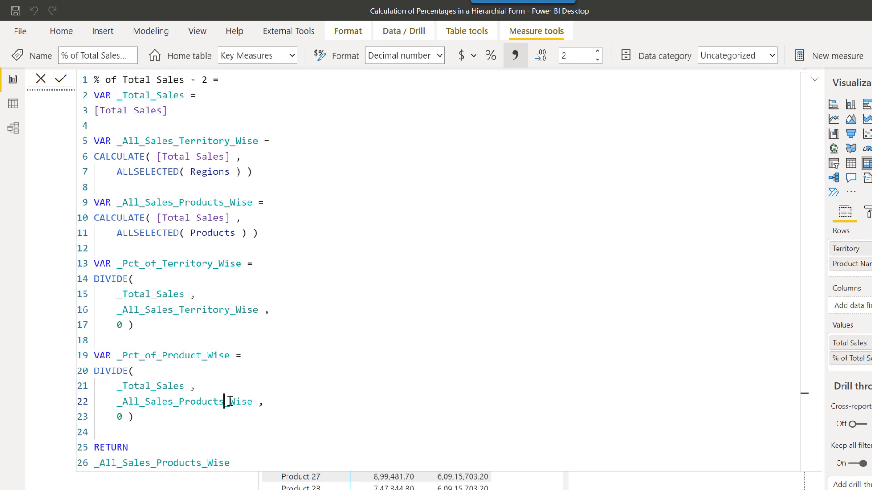
left_click(203, 356)
type("s")
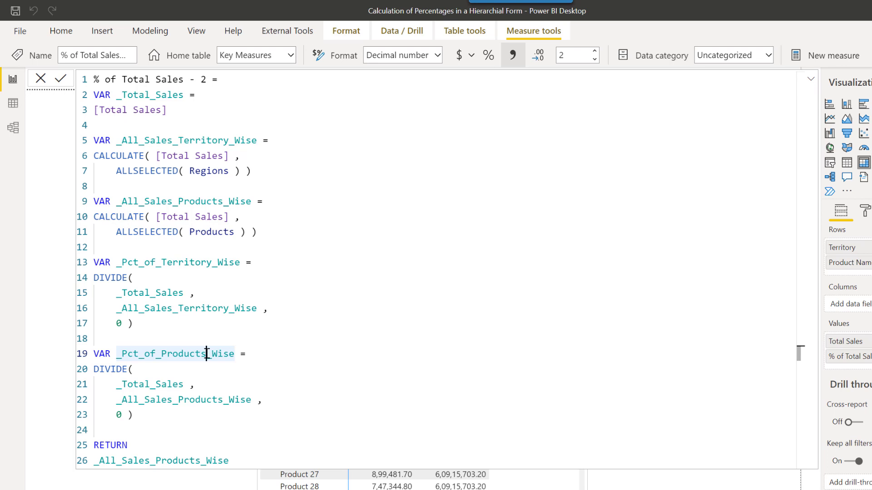
left_click(116, 263)
left_click_drag(116, 262, 242, 268)
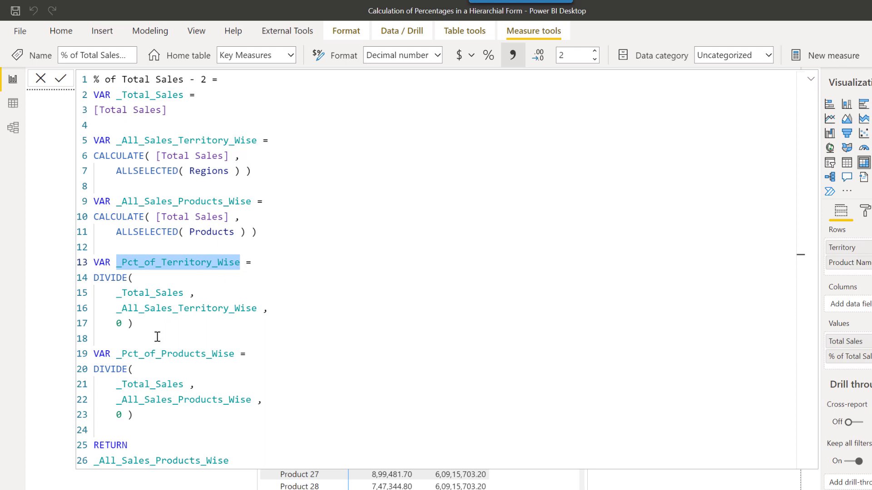
left_click(117, 354)
left_click_drag(117, 354, 233, 357)
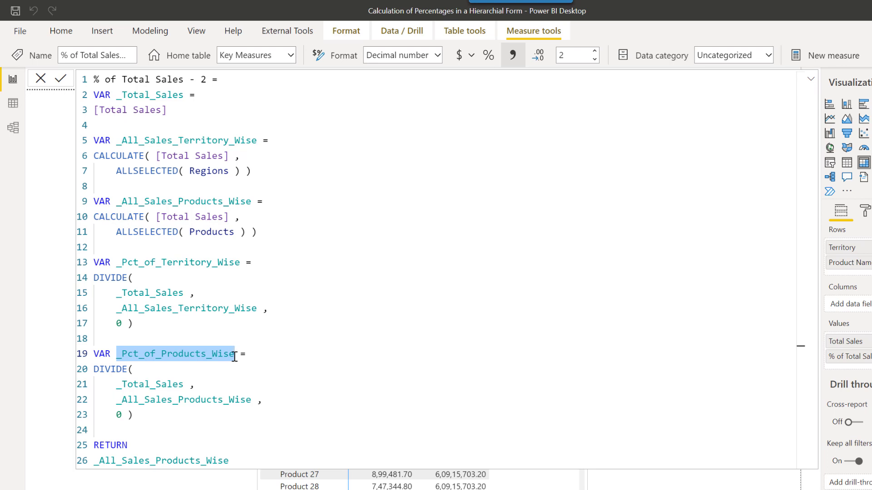
left_click(117, 263)
left_click_drag(117, 263, 241, 263)
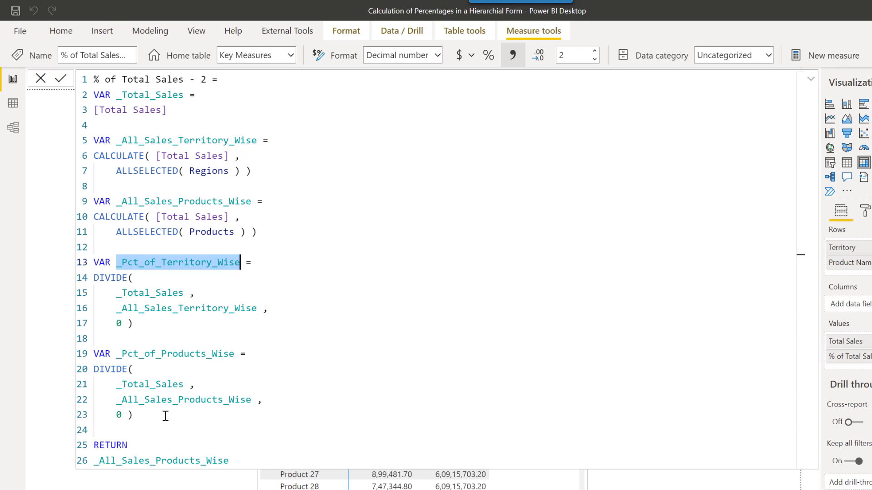
left_click(166, 416)
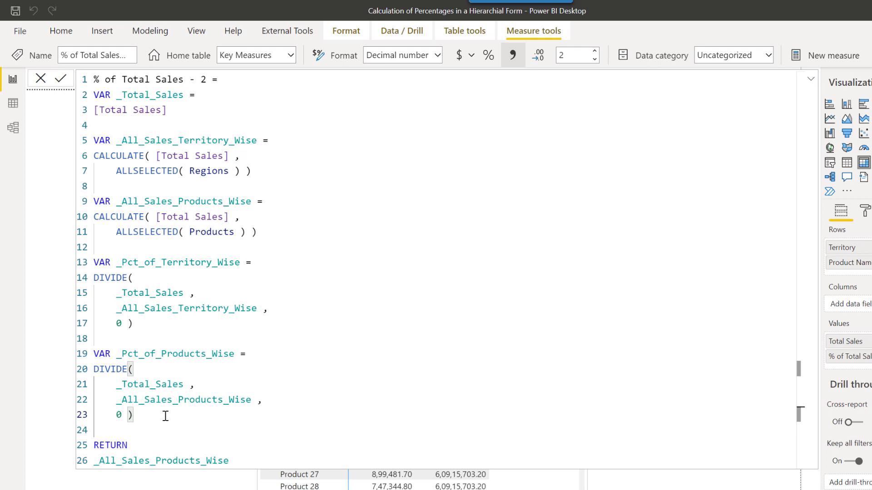
- Start a new variable VAR _Results = SWITCH( TRUE(), replacing the stray CALCULATE call
key("Return")
key("Return")
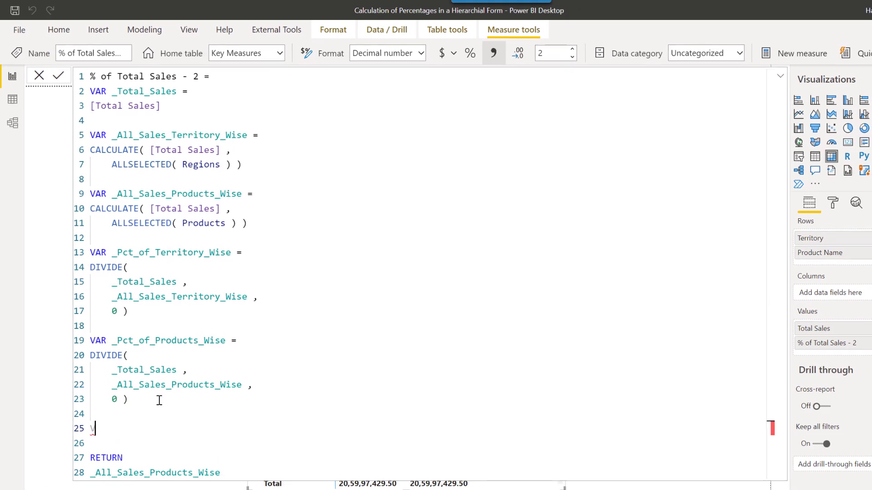
key("BackSpace")
type("VAR _Resul")
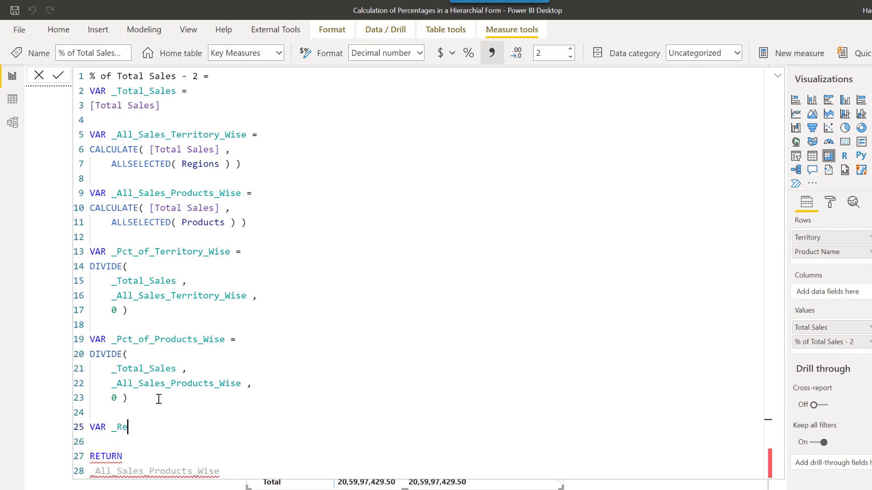
type("ts =")
key("Return")
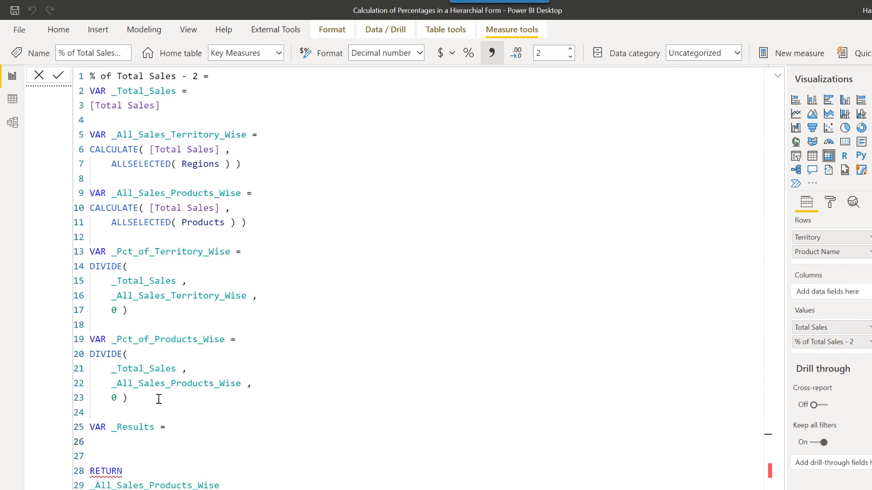
type("CALCULATE(")
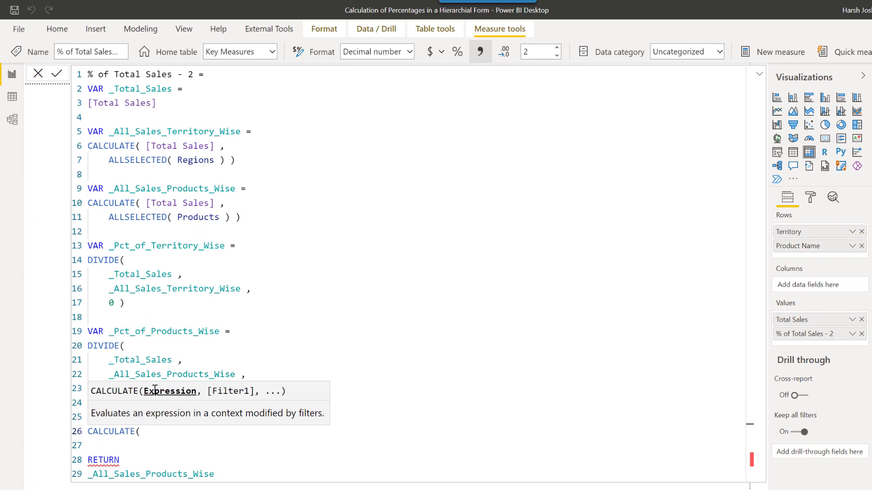
key("shift+Home")
key("BackSpace")
type("SWITCH( ")
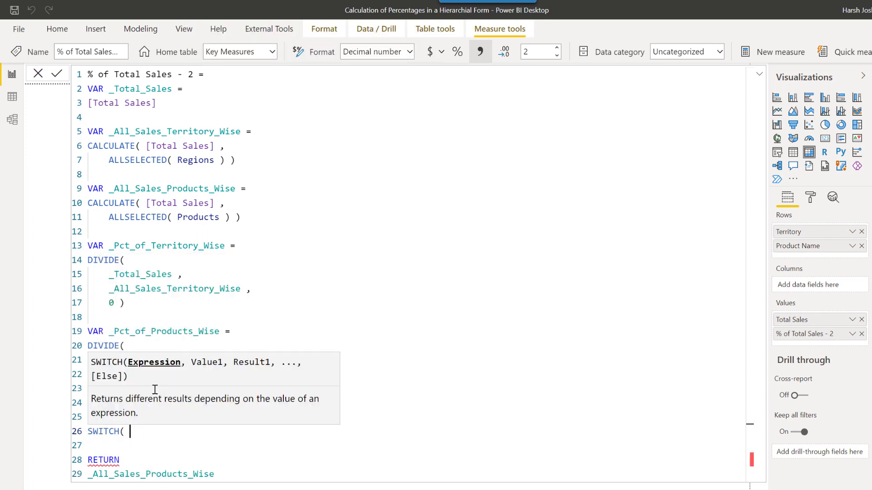
type("TRUE() ,")
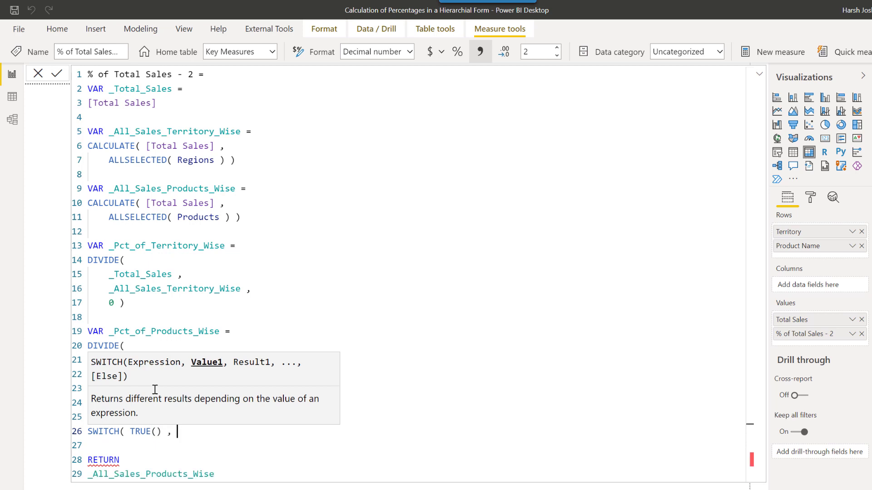
key("Return")
key("Tab")
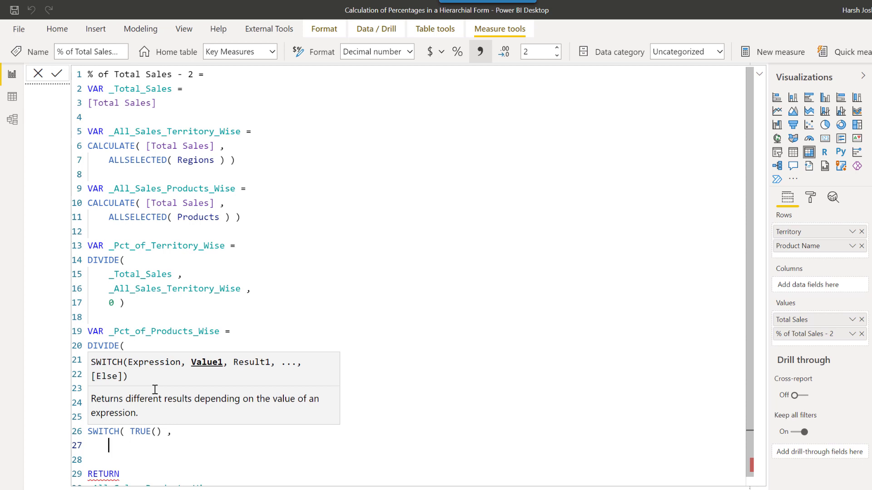
- Add the condition ISINSCOPE( Products[Product Name] ) returning _Pct_of_Products_Wise
type("isinsc")
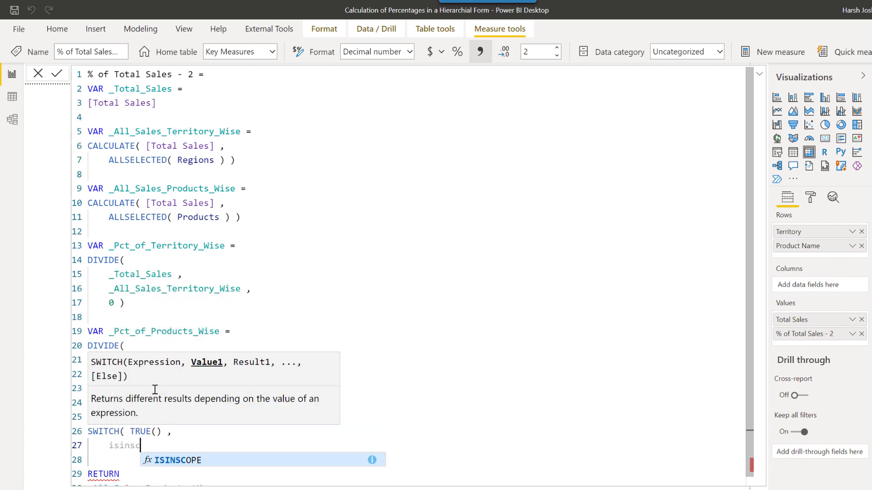
key("Tab")
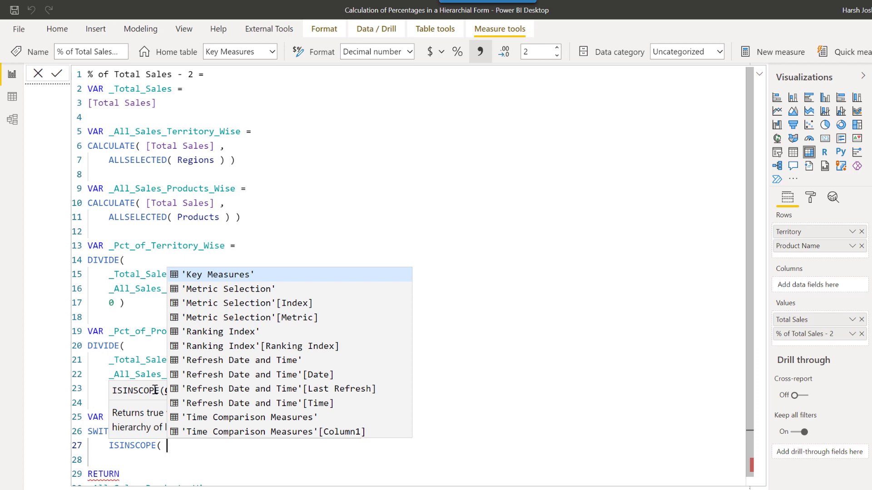
type("produ")
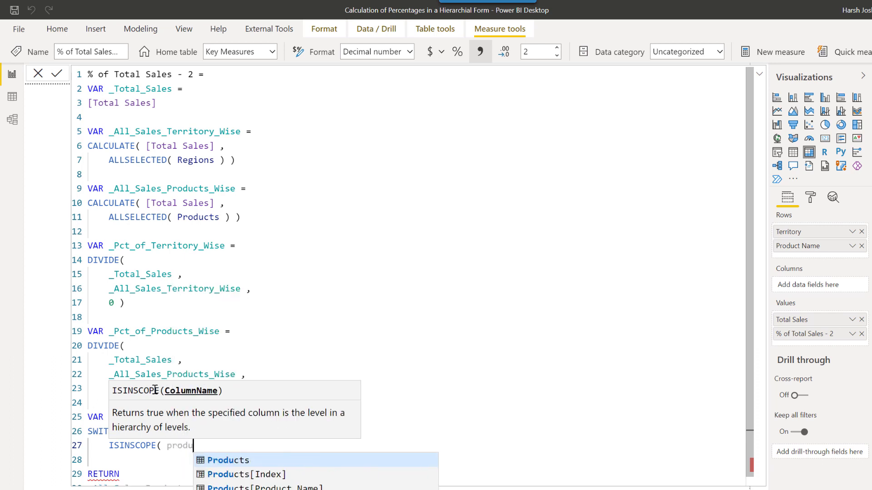
type("ct")
key("Down")
key("Down")
key("Tab")
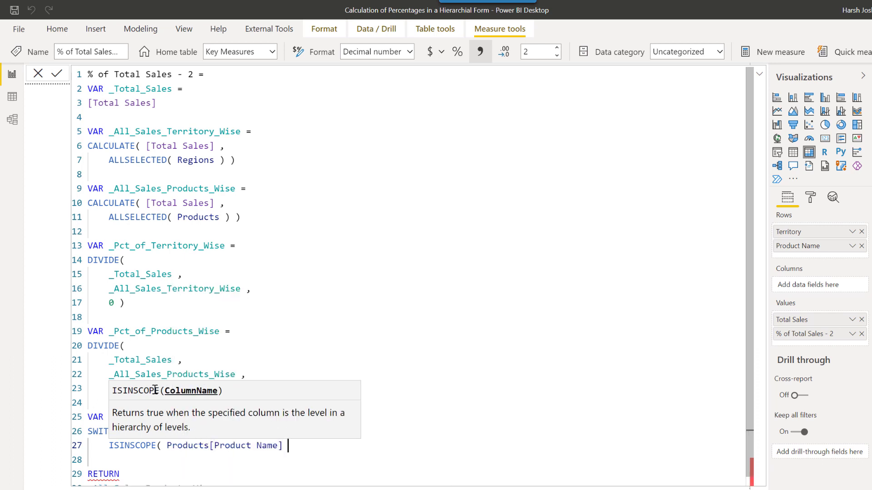
type(") ,")
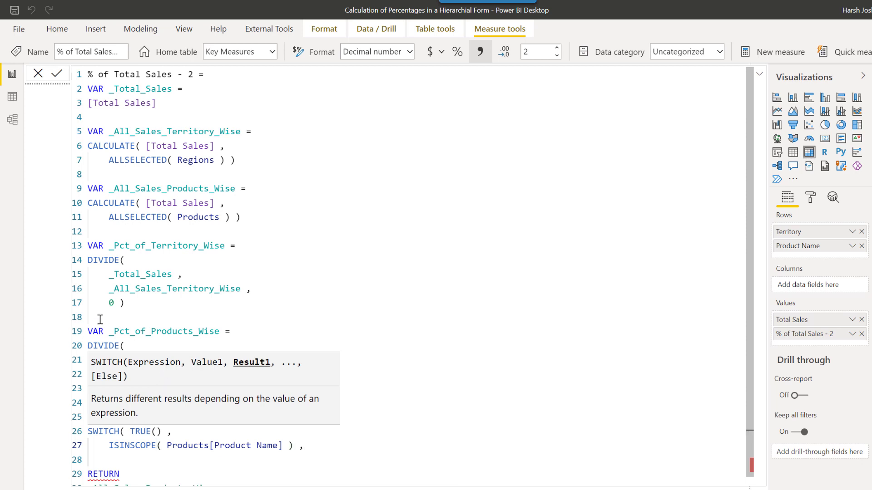
left_click(178, 332)
double_click(178, 331)
key("ctrl+c")
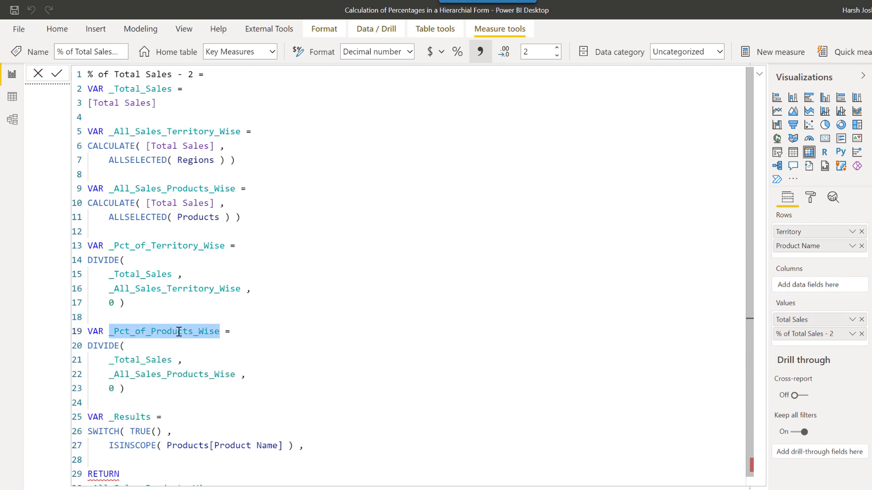
left_click(327, 446)
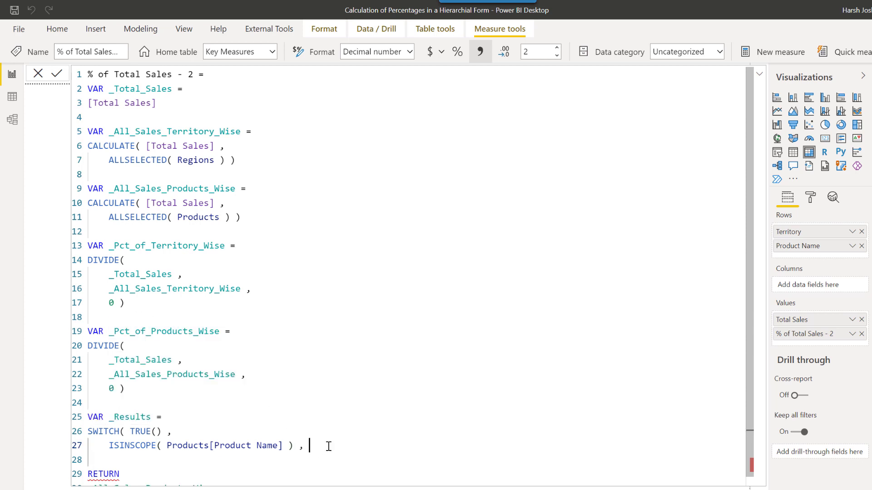
key("ctrl+v")
type(",")
key("Return")
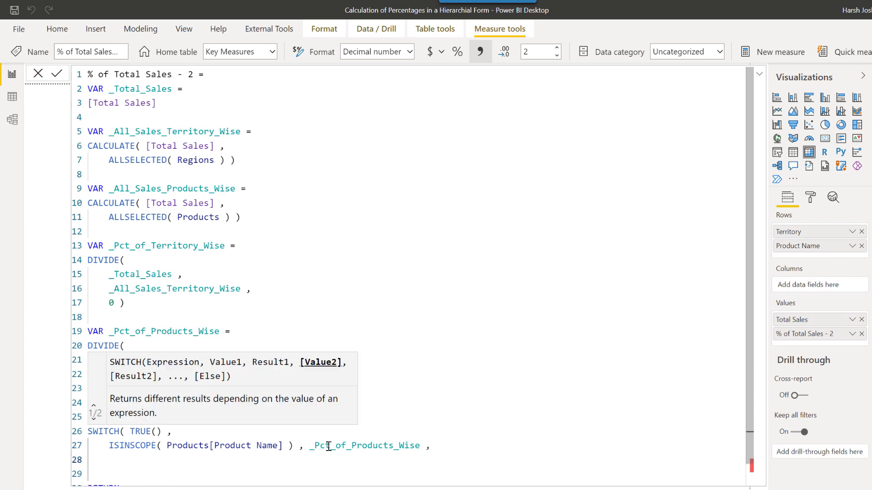
- Add the next condition ISINSCOPE( Regions[Territory] ), on a new line
type("isins")
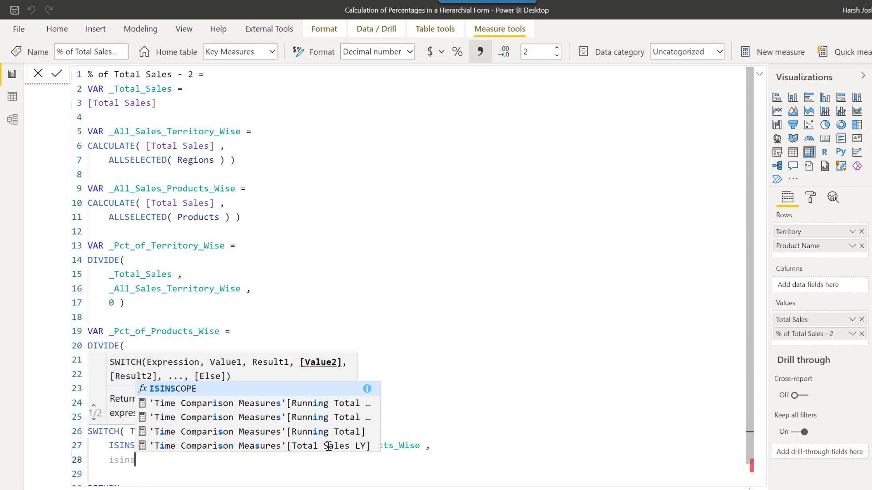
type("c")
key("Tab")
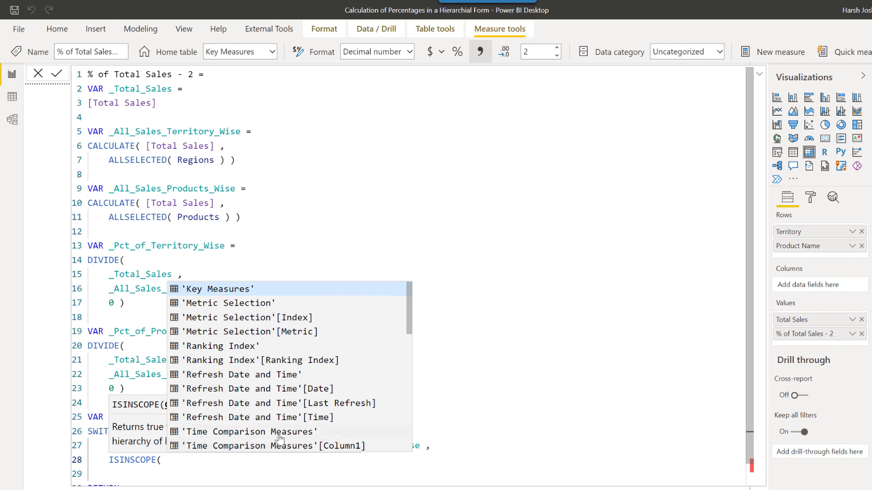
type("ter")
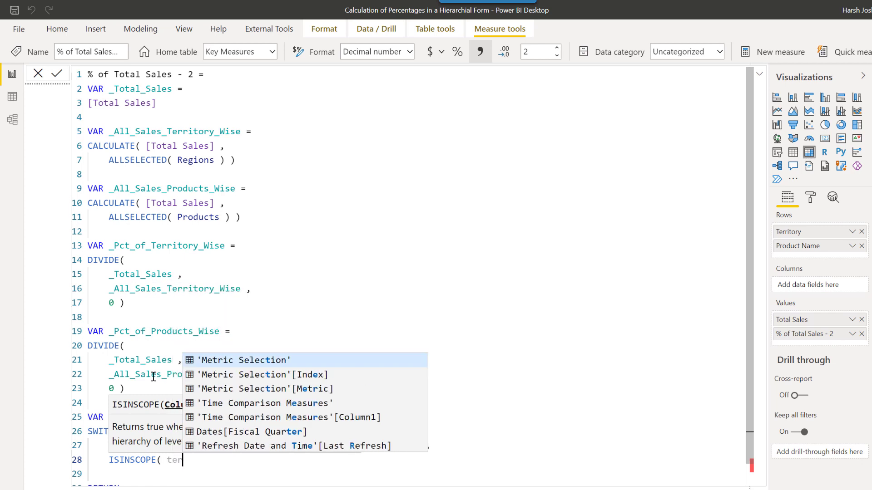
type("rit")
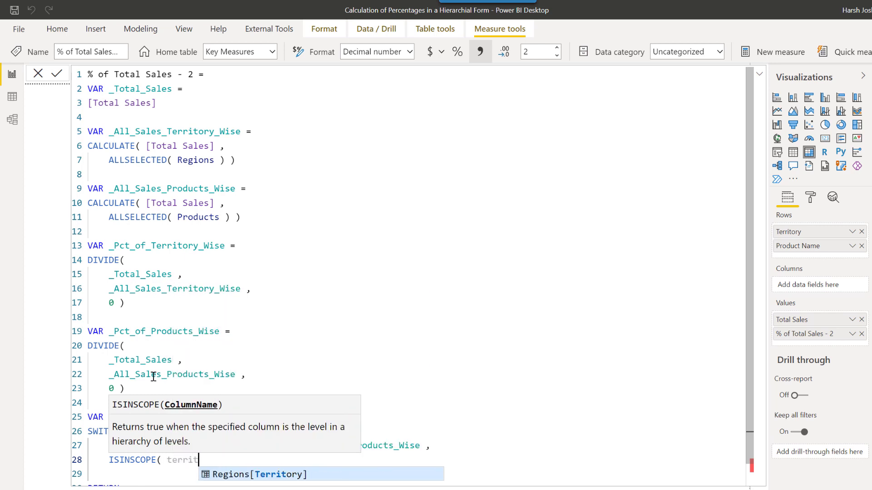
key("Tab")
type(") ,")
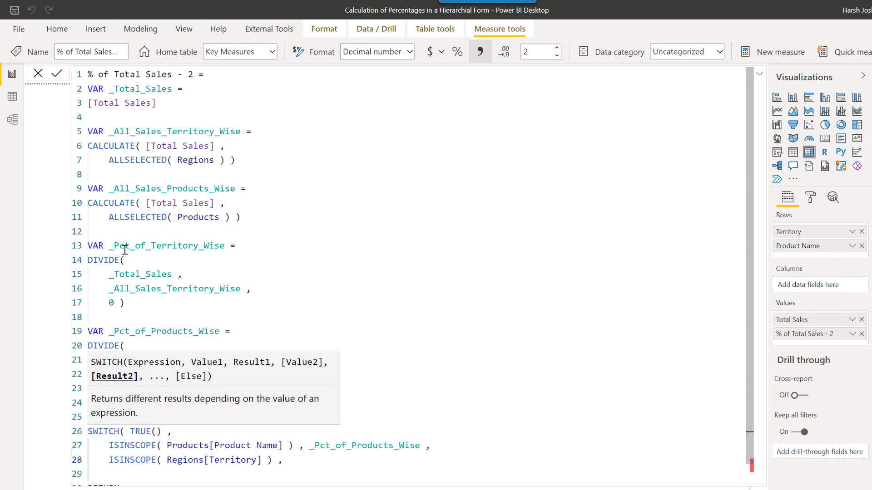
- Use _Pct_of_Territory_Wise as both the territory result and the default, then close SWITCH
left_click(109, 247)
double_click(124, 250)
key("ctrl+c")
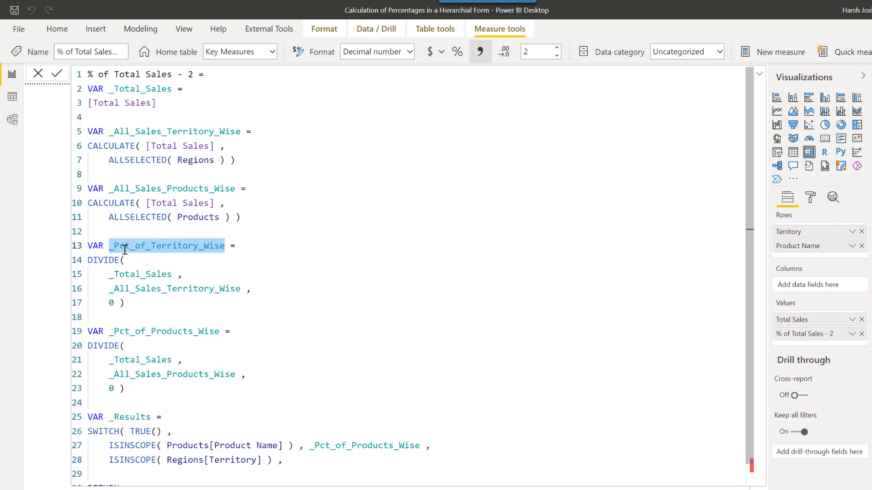
left_click(317, 463)
key("ctrl+v")
type(",")
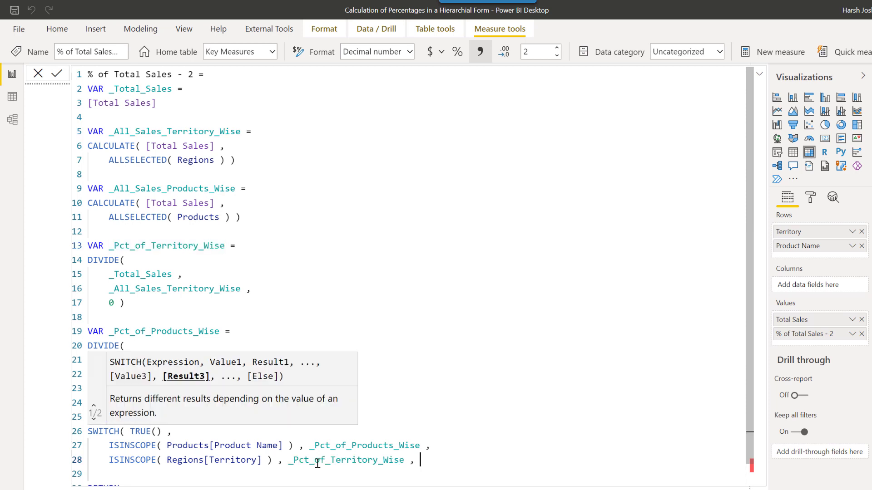
key("Return")
key("ctrl+v")
type(")")
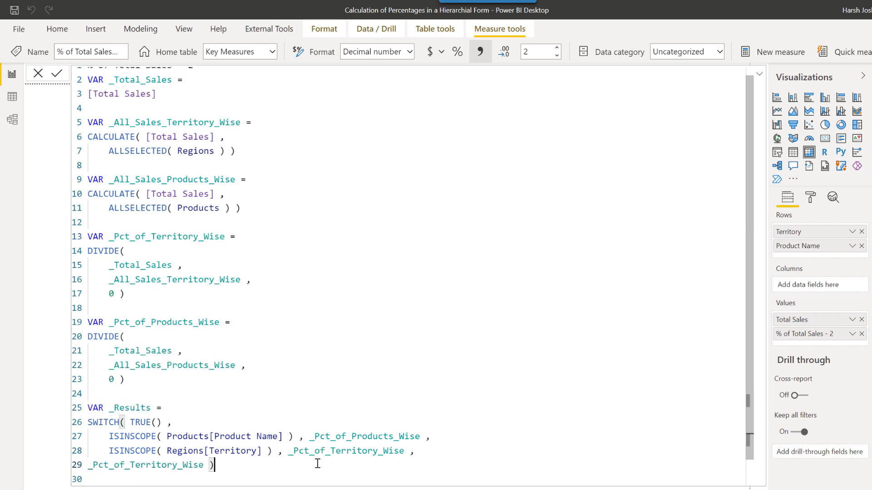
- End the measure with RETURN _Results and commit the formula
key("Return")
key("Return")
type("RETURN")
key("Return")
type("_All_Sales_Products_Wise")
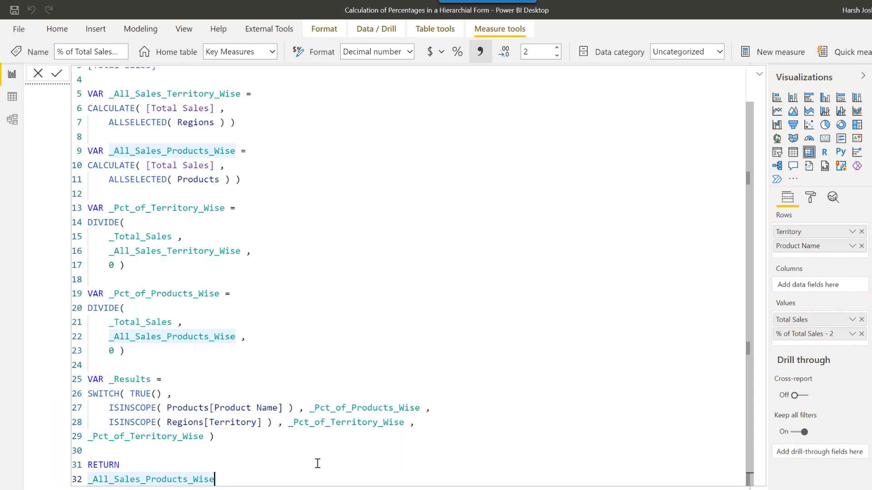
double_click(136, 380)
key("ctrl+c")
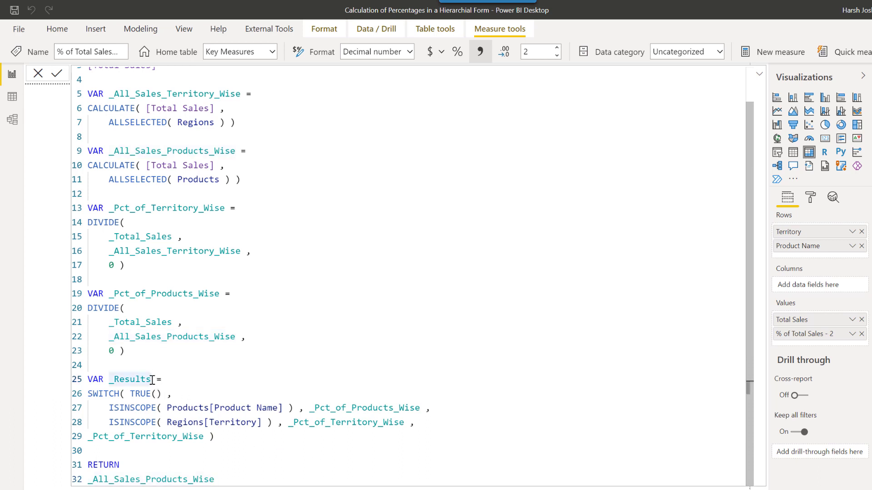
key("ctrl+End")
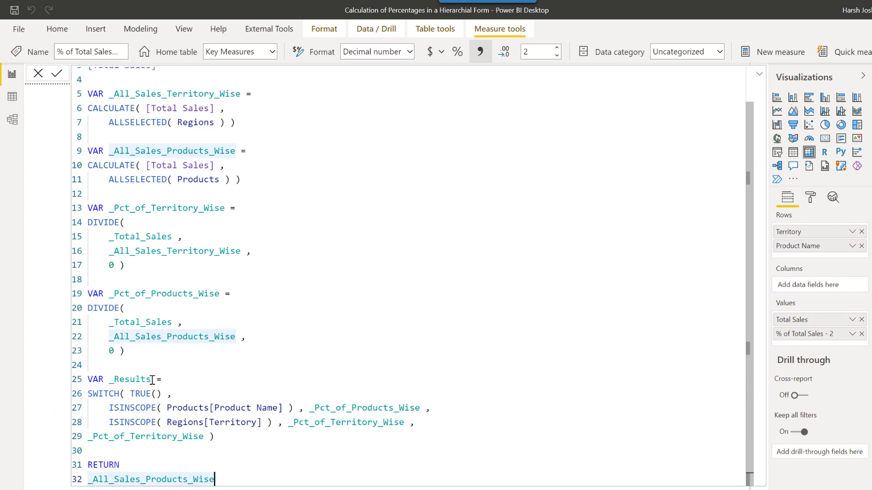
key("shift+Home")
key("ctrl+v")
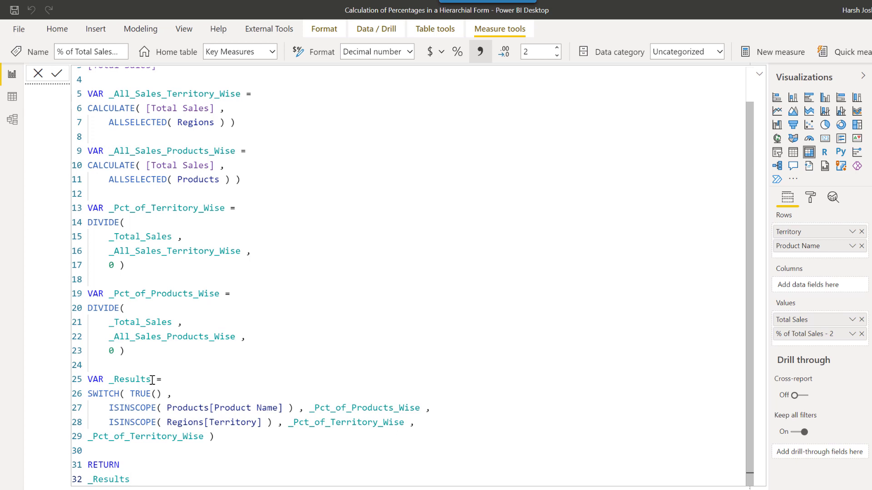
key("Return")
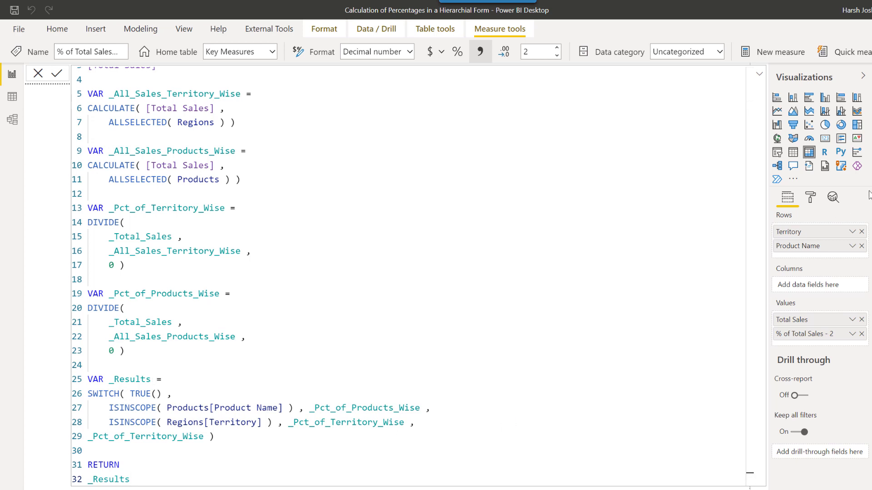
- Format % of Total Sales - 2 as a percentage, check the matrix (New South Wales 29.57%), and reopen its formula
left_click(460, 54)
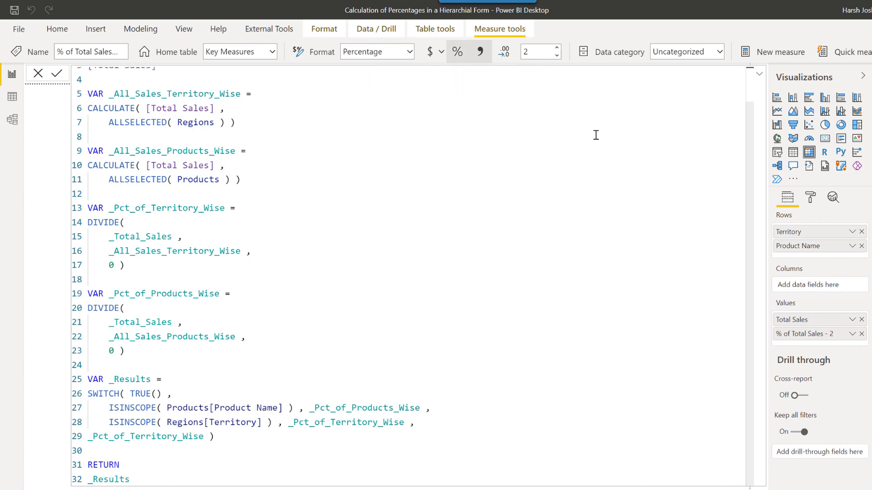
left_click(813, 190)
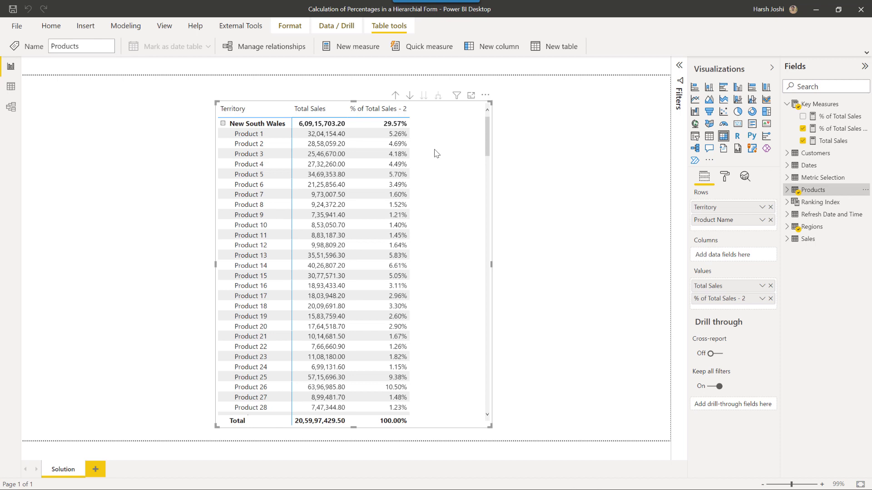
left_click(601, 321)
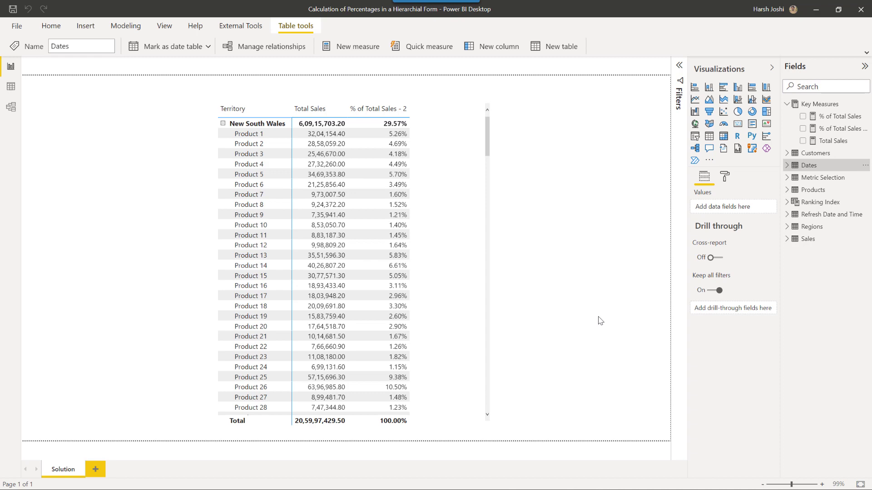
left_click(838, 130)
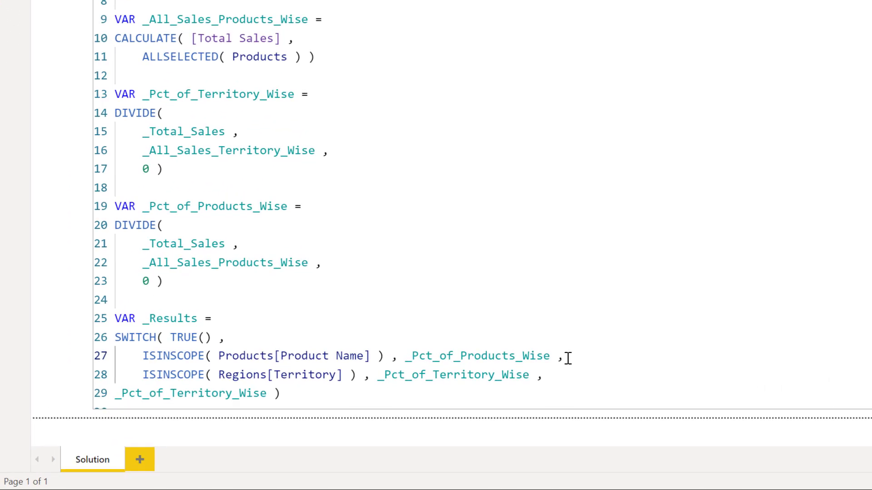
- Move the ISINSCOPE( Products[Product Name] ) line below the Territory check and commit the measure
key("shift+Home")
key("ctrl+x")
key("Down")
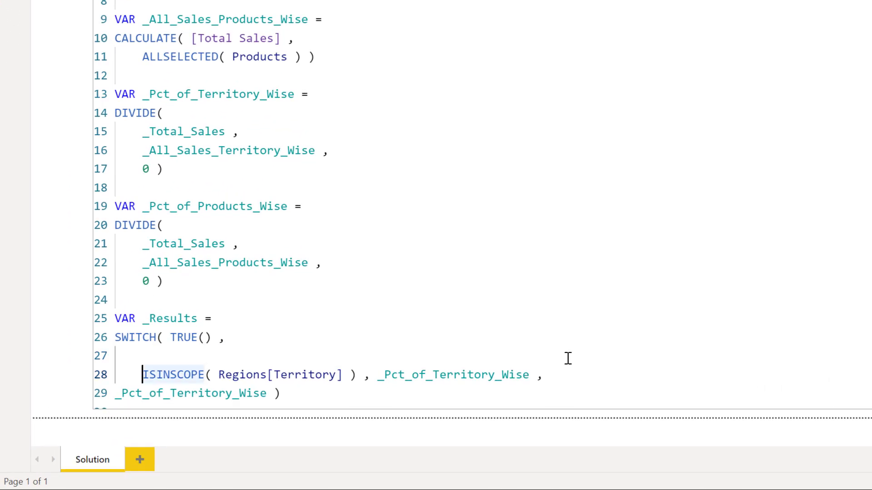
key("End")
key("Return")
key("ctrl+v")
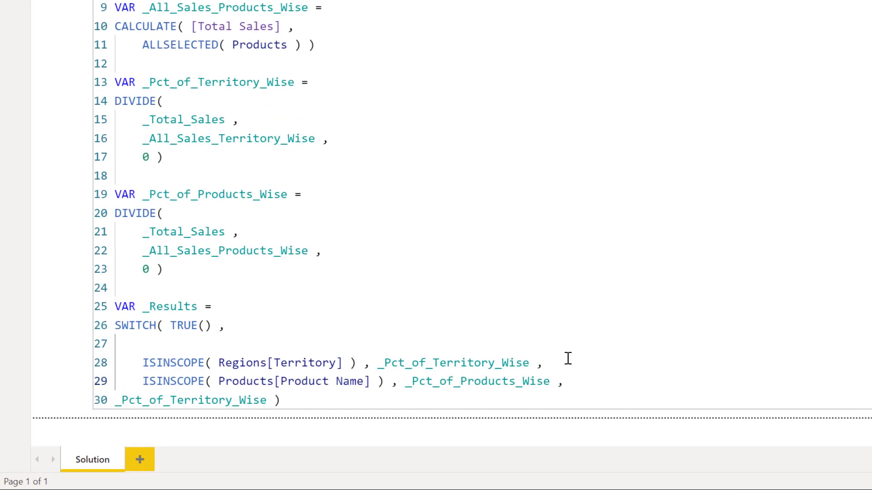
key("ctrl+End")
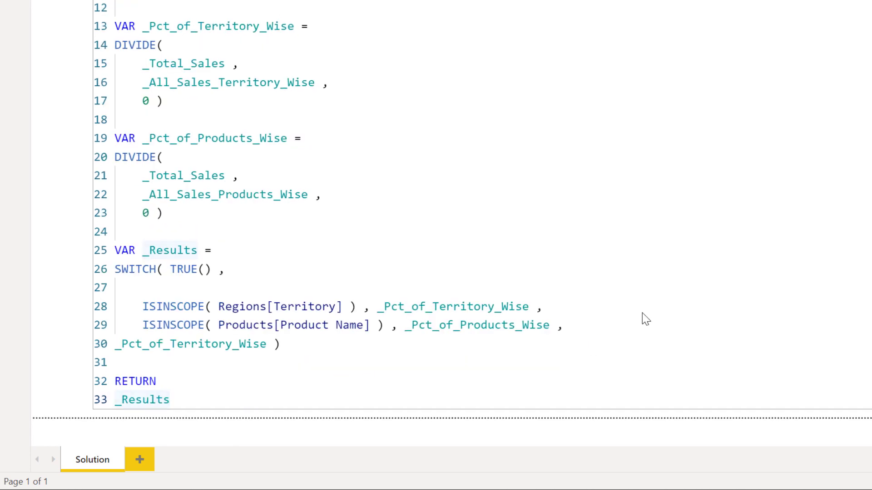
key("Return")
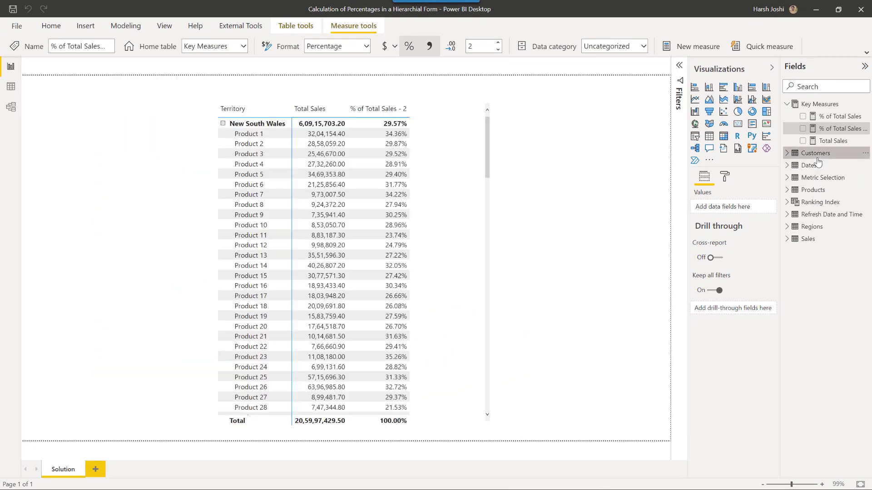
left_click(816, 154)
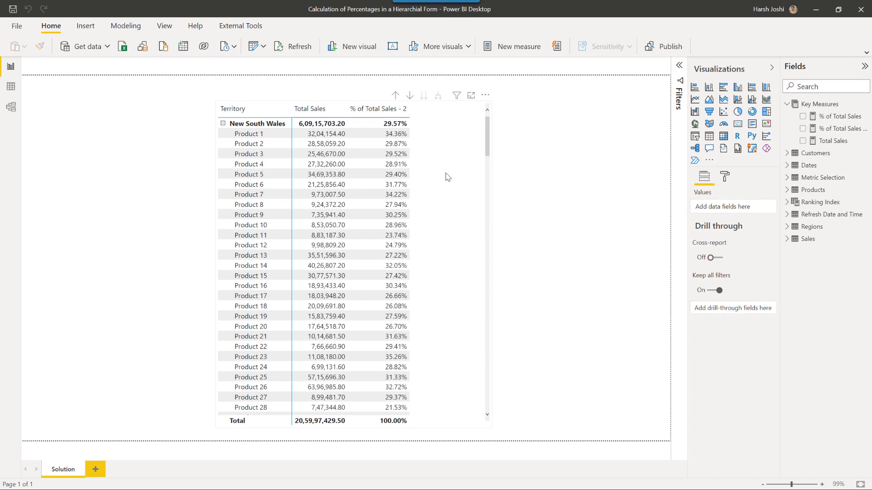
- Move the Product Name ISINSCOPE line back above Territory, remove the empty line, and commit
left_click(828, 130)
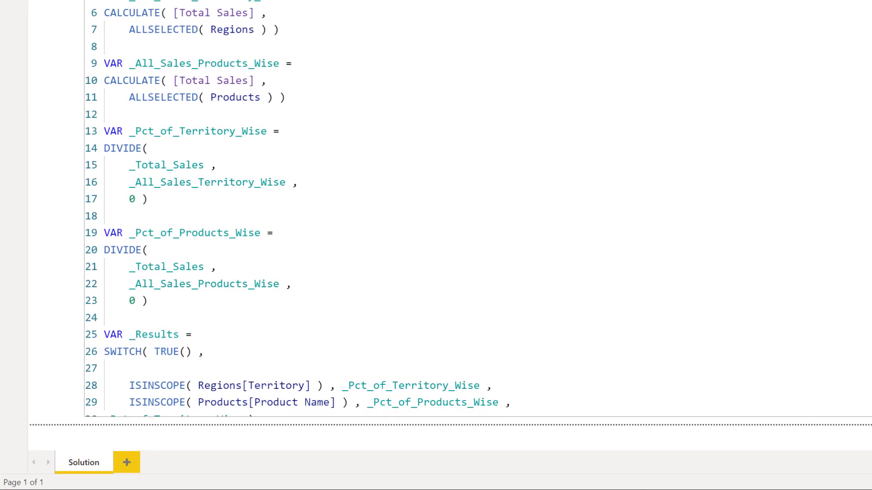
scroll(554, 343, "down", 2)
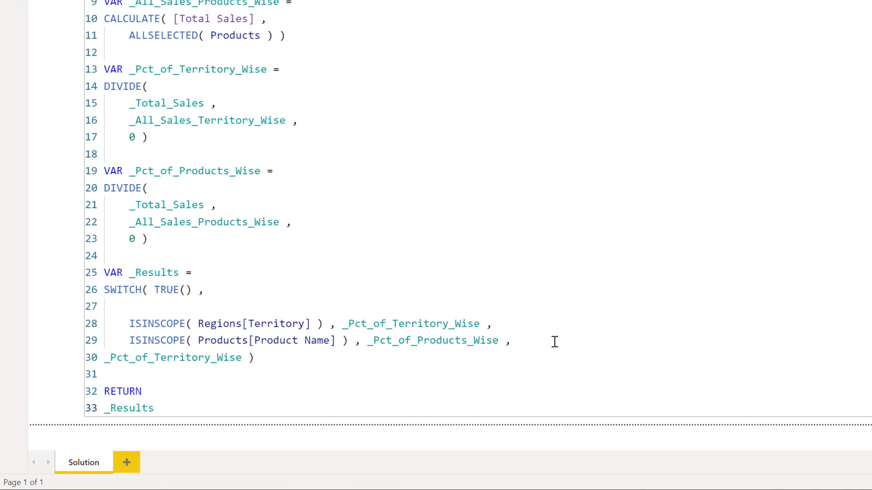
left_click(512, 340)
key("shift+Home")
key("ctrl+x")
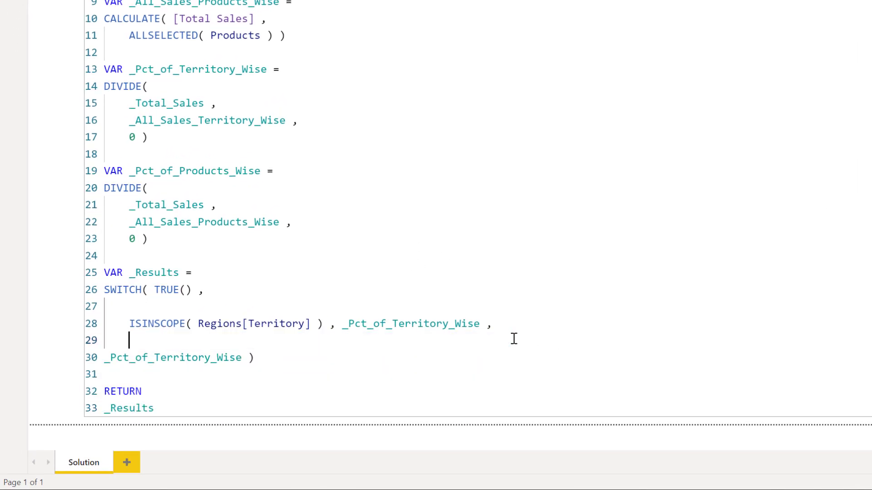
key("Up")
key("Up")
key("ctrl+v")
key("Down")
key("Down")
key("Down")
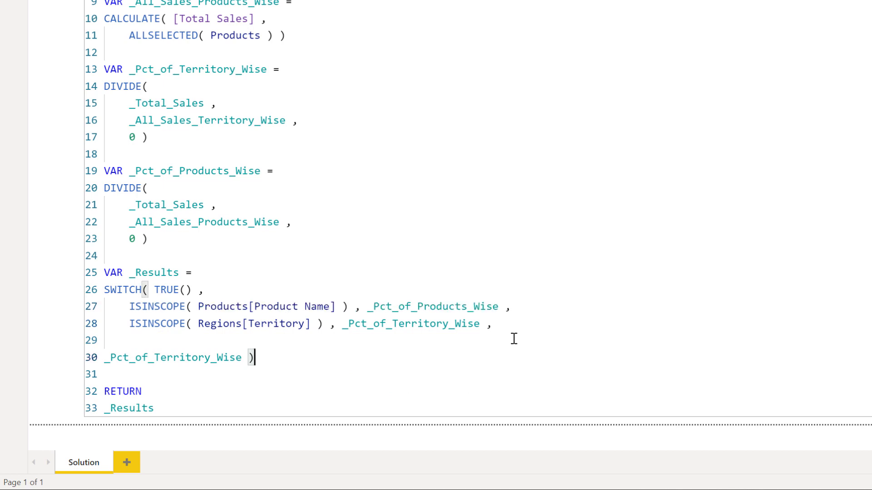
key("Up")
key("BackSpace")
key("BackSpace")
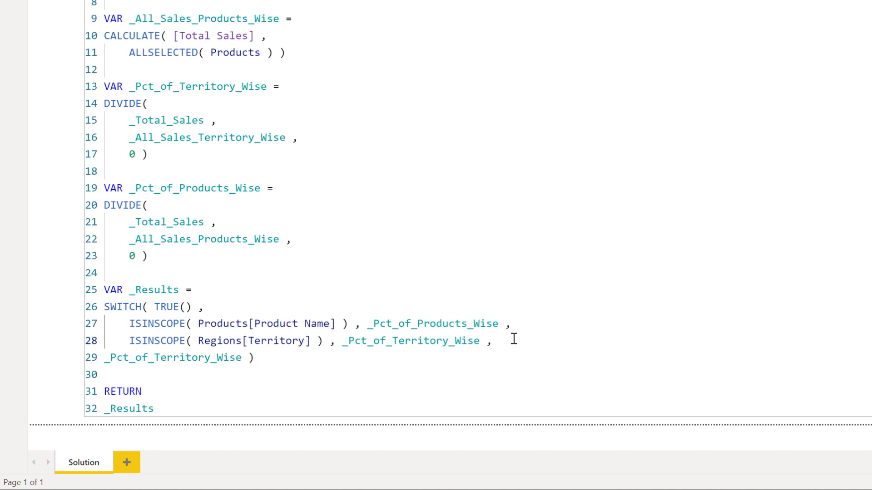
key("ctrl+End")
key("Return")
left_click(813, 182)
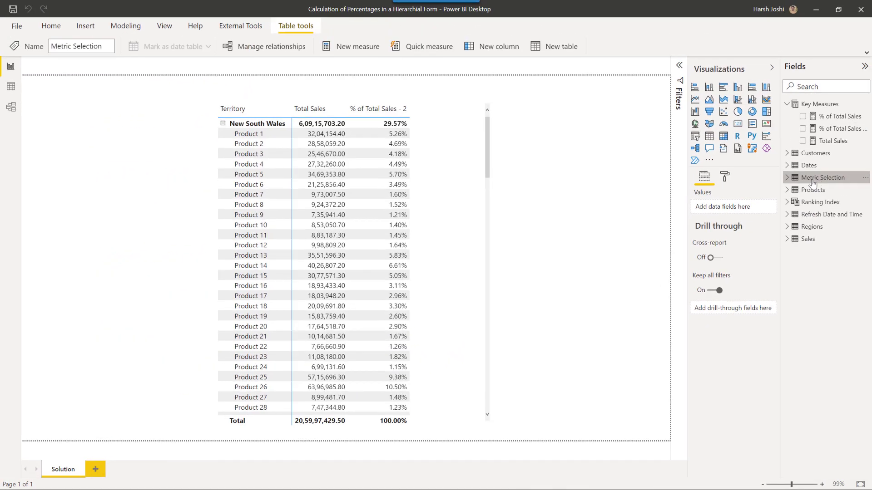